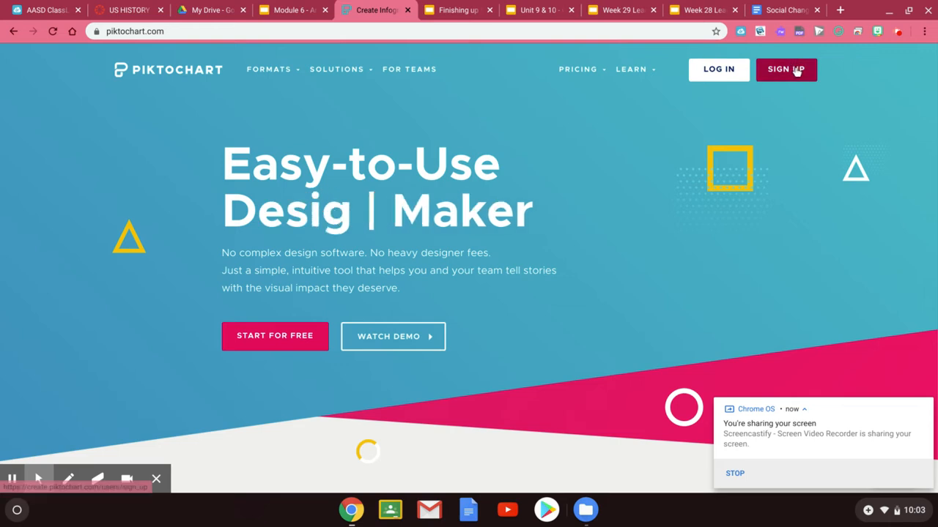
Enter the account through the sign-up option and open the infographic template gallery.
{"action": "left_click", "coordinate": [797, 70]}
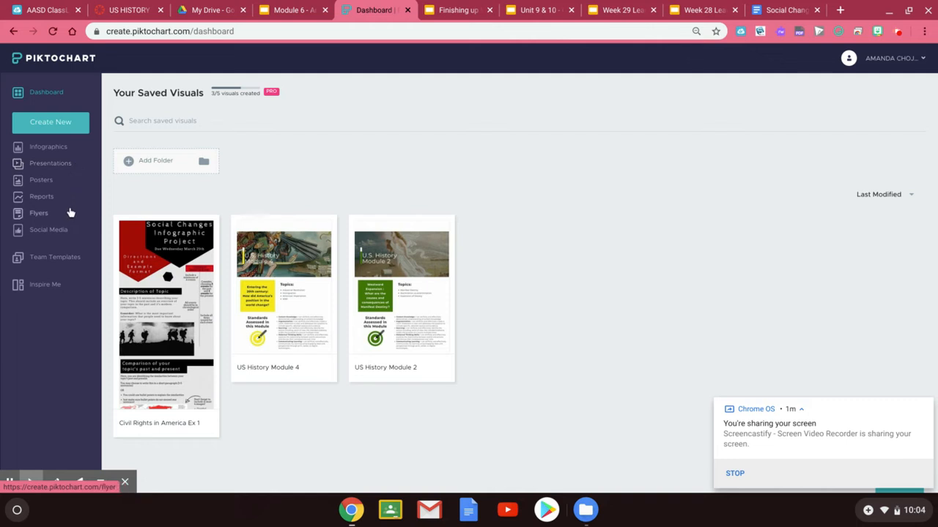
{"action": "left_click", "coordinate": [65, 150]}
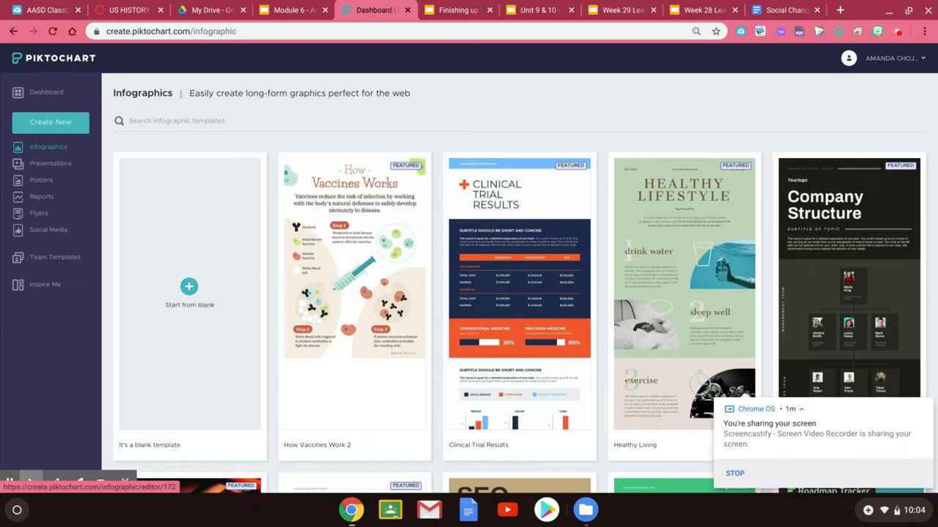
Browse the infographic templates and start a new infographic from the Marketing Newsletter template.
{"action": "mouse_move", "coordinate": [281, 305]}
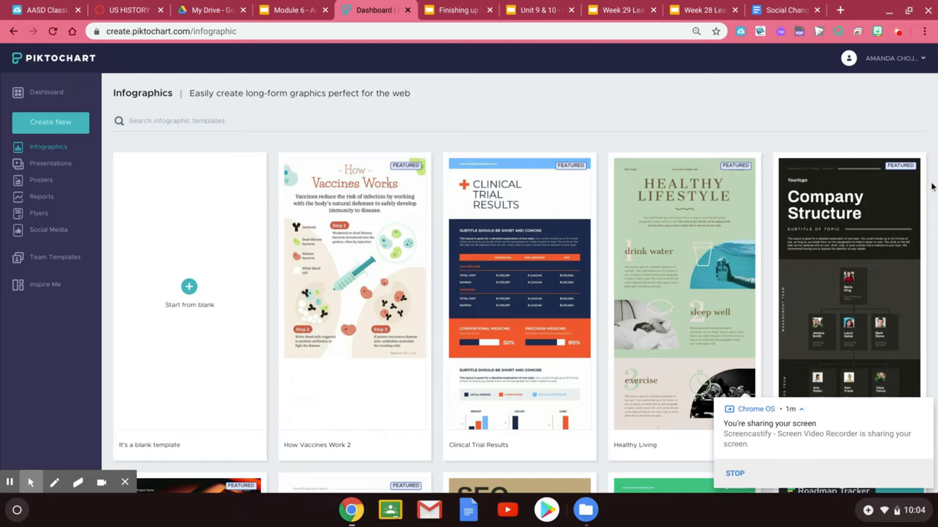
{"action": "scroll", "coordinate": [931, 187], "scroll_direction": "down", "scroll_amount": 1}
{"action": "scroll", "coordinate": [932, 187], "scroll_direction": "down", "scroll_amount": 5}
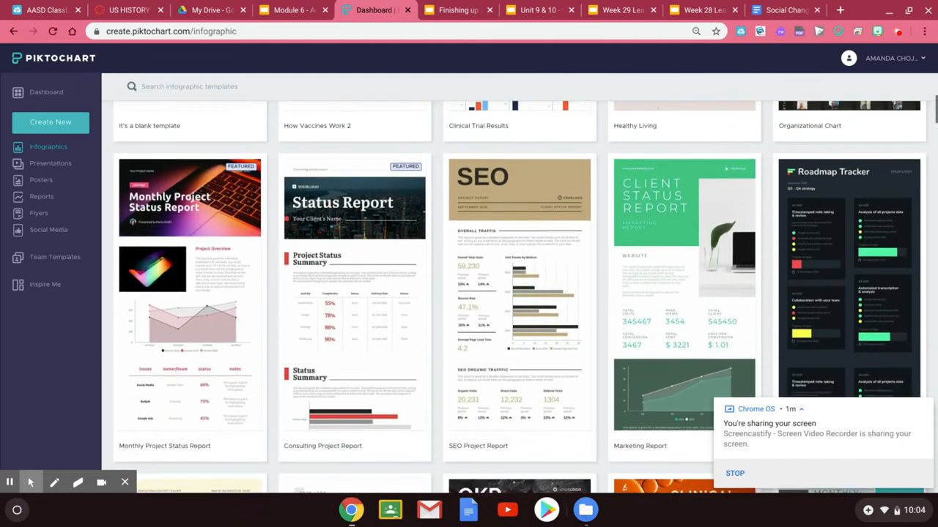
{"action": "scroll", "coordinate": [932, 187], "scroll_direction": "down", "scroll_amount": 1}
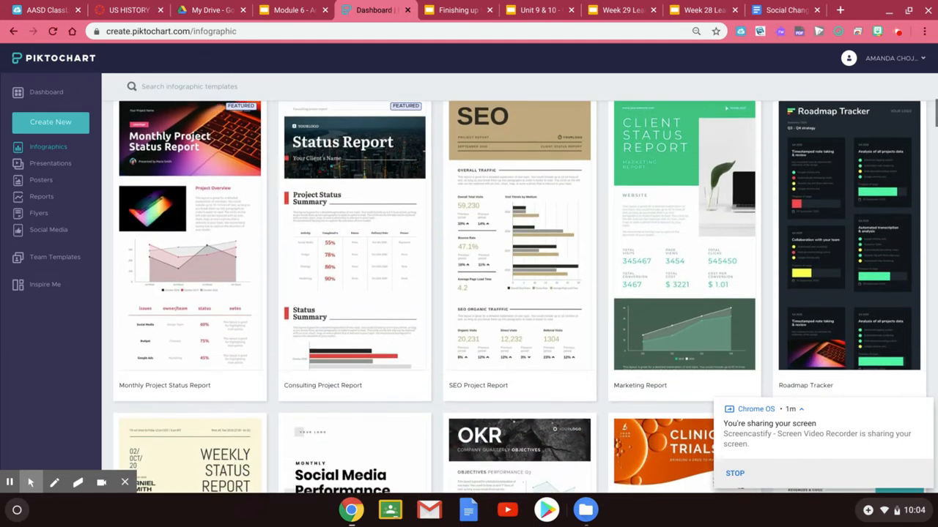
{"action": "scroll", "coordinate": [932, 186], "scroll_direction": "down", "scroll_amount": 3}
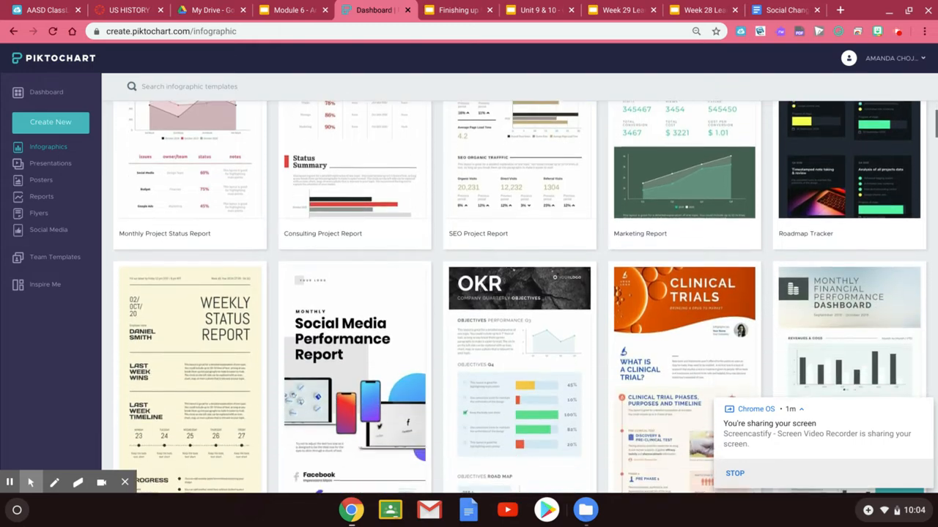
{"action": "scroll", "coordinate": [525, 296], "scroll_direction": "down", "scroll_amount": 5}
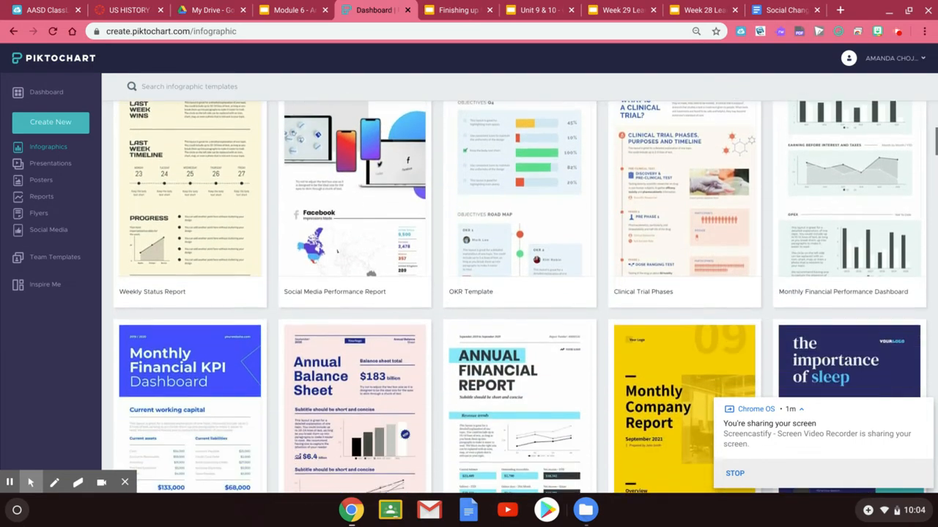
{"action": "scroll", "coordinate": [337, 178], "scroll_direction": "down", "scroll_amount": 4}
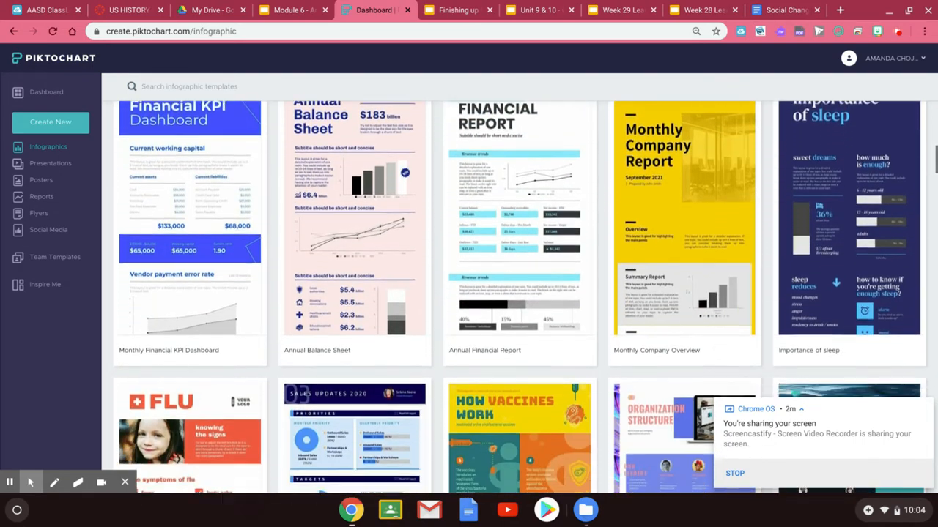
{"action": "scroll", "coordinate": [519, 293], "scroll_direction": "down", "scroll_amount": 3}
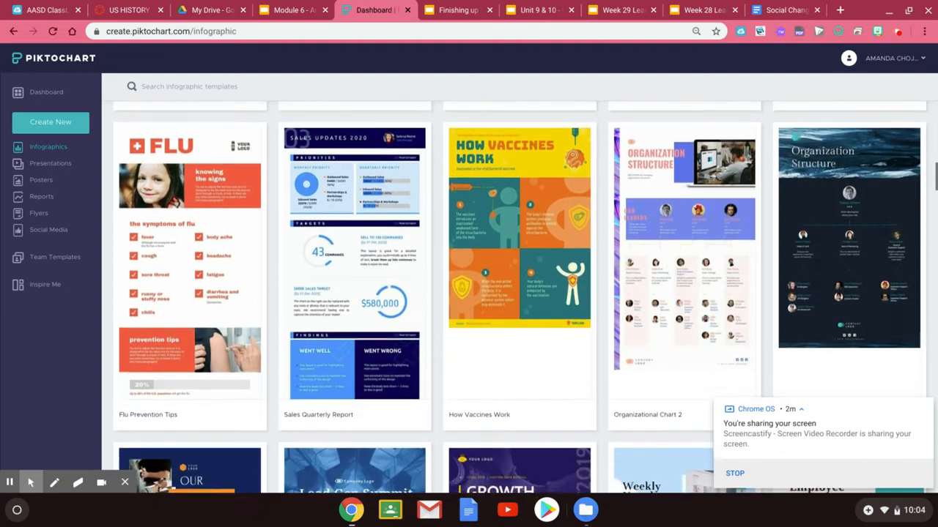
{"action": "scroll", "coordinate": [521, 293], "scroll_direction": "down", "scroll_amount": 6}
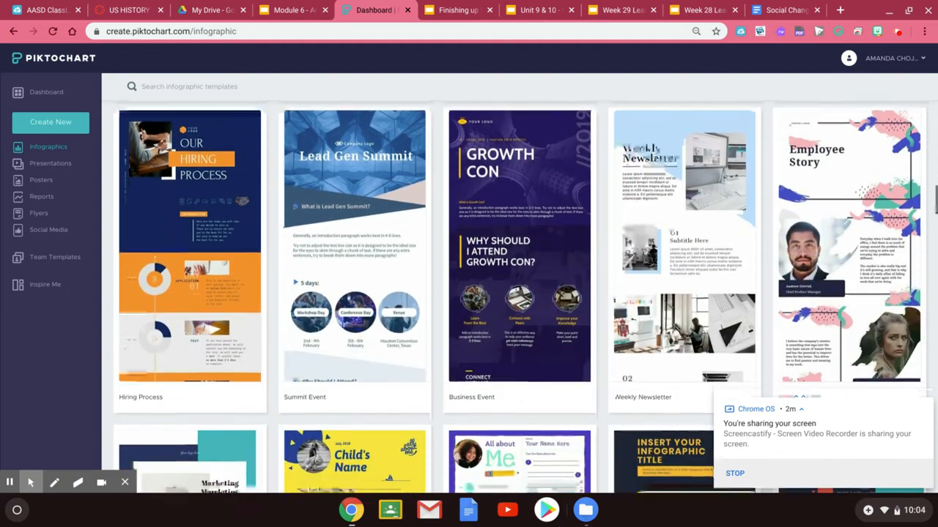
{"action": "scroll", "coordinate": [520, 293], "scroll_direction": "down", "scroll_amount": 4}
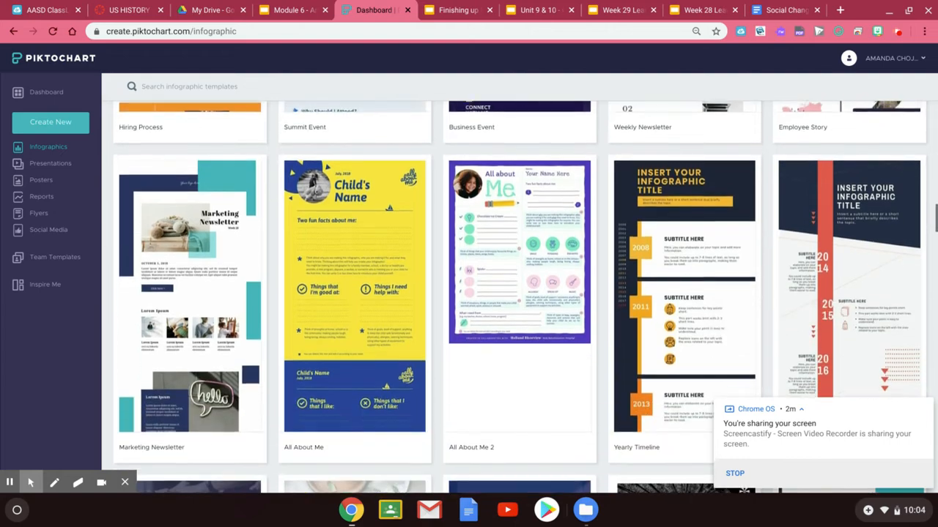
{"action": "mouse_move", "coordinate": [241, 218]}
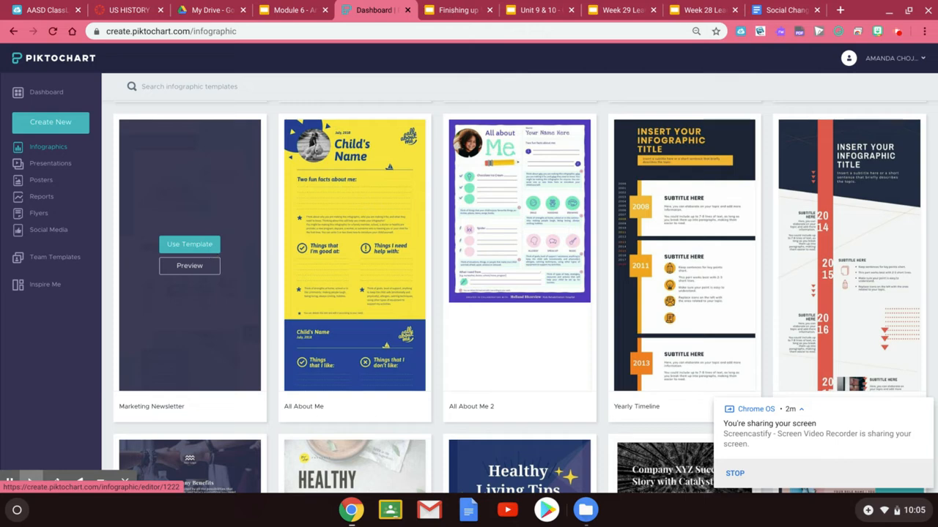
{"action": "left_click", "coordinate": [212, 251]}
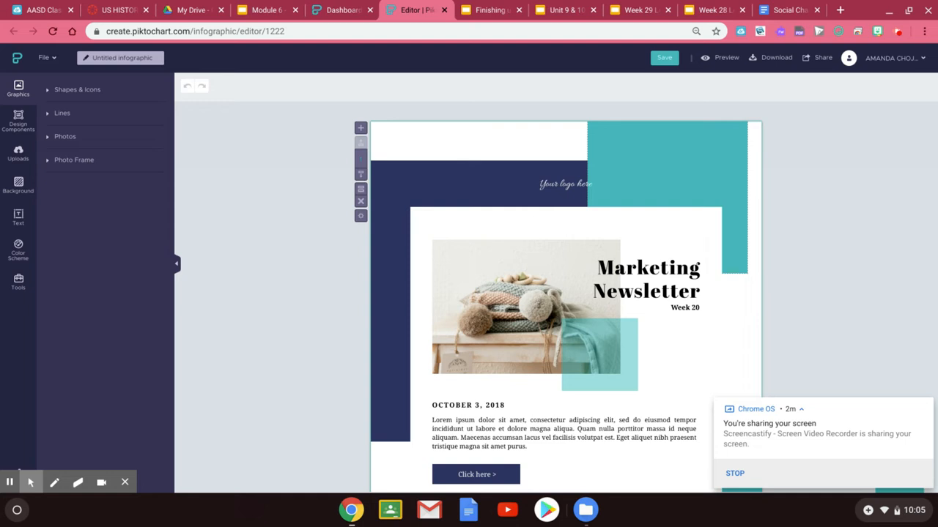
Add a basic black circle shape to the newsletter, stretch it to about 189 x 252, and delete it.
{"action": "scroll", "coordinate": [804, 195], "scroll_direction": "down", "scroll_amount": 3}
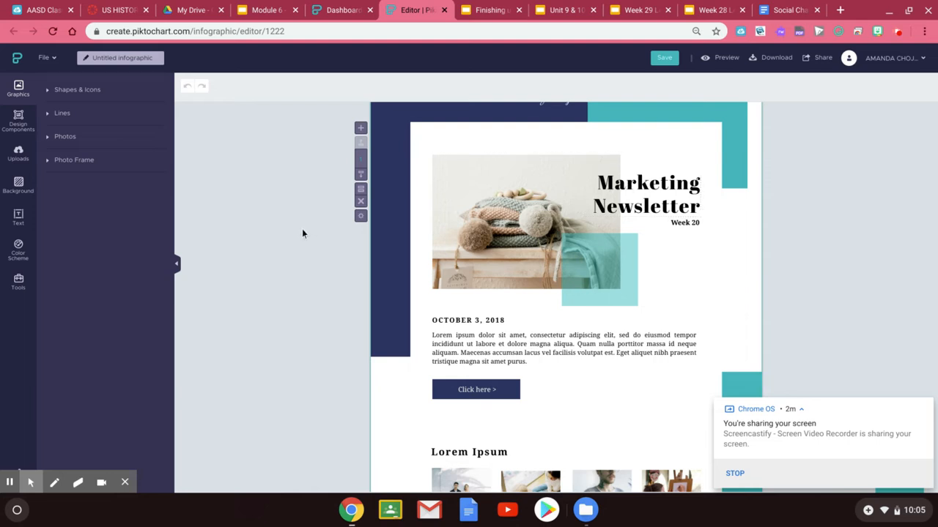
{"action": "scroll", "coordinate": [302, 230], "scroll_direction": "up", "scroll_amount": 3}
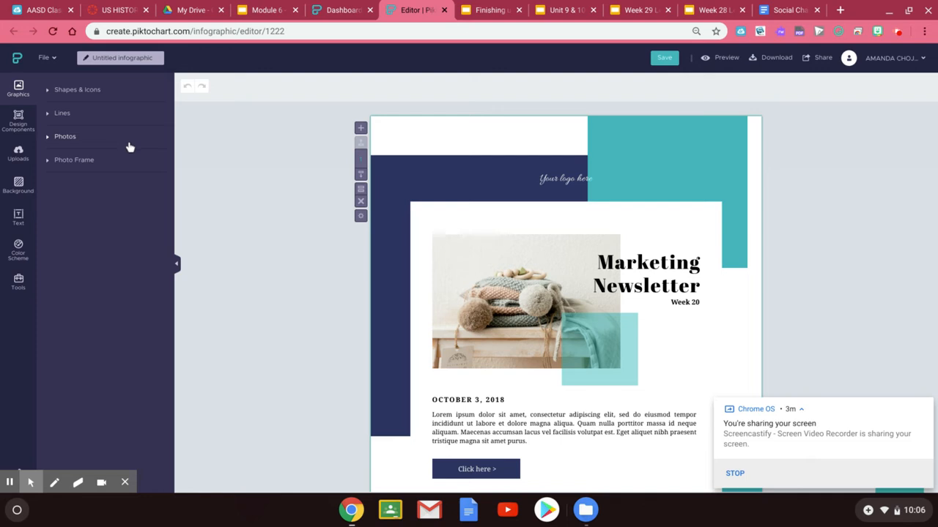
{"action": "left_click", "coordinate": [122, 95]}
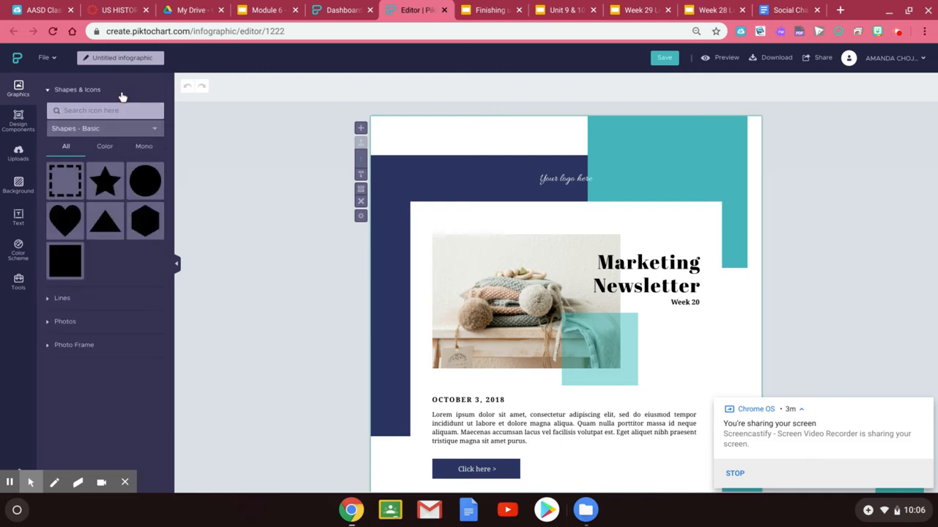
{"action": "mouse_move", "coordinate": [146, 189]}
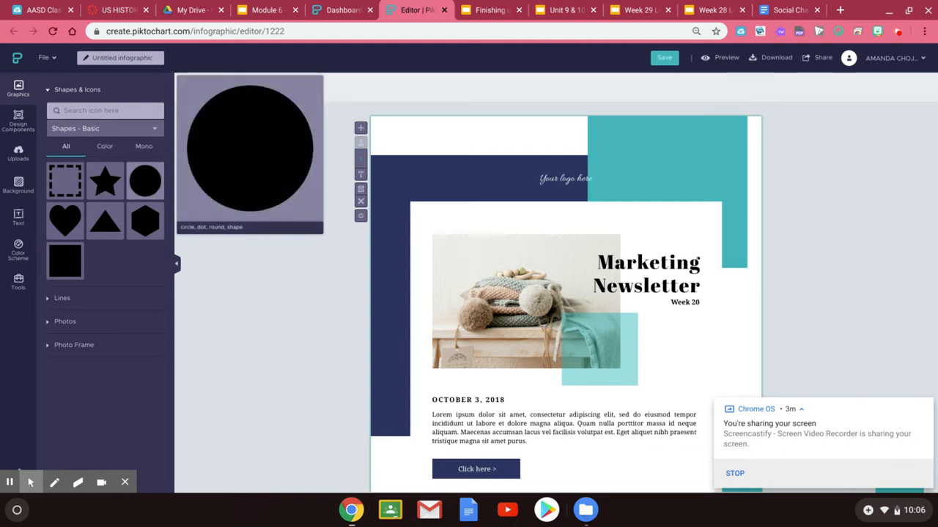
{"action": "left_click", "coordinate": [145, 181]}
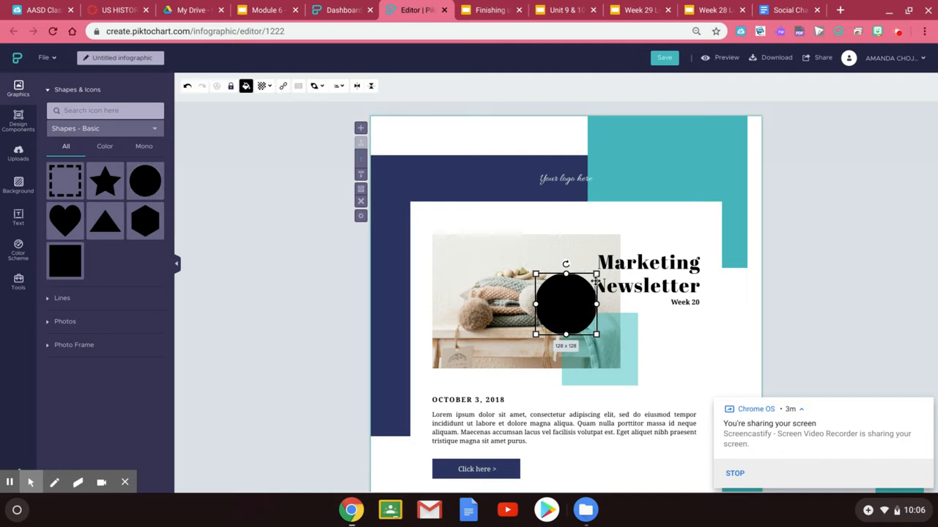
{"action": "left_click_drag", "start_coordinate": [535, 273], "coordinate": [506, 213]}
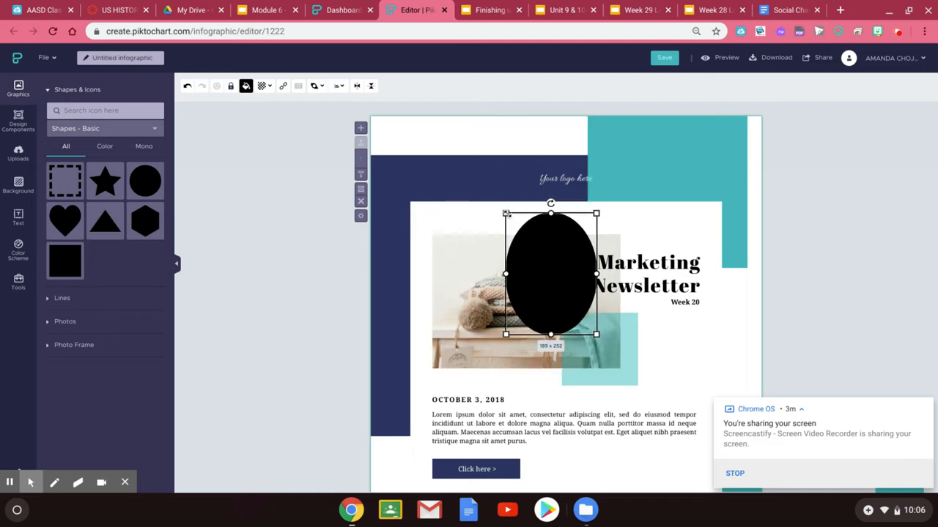
{"action": "key", "text": "BackSpace"}
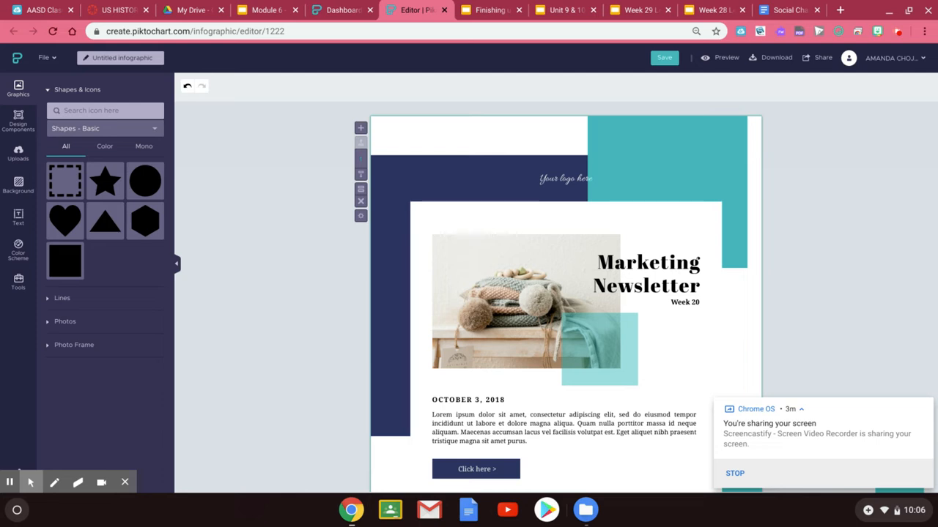
Look through the available lines, stock photos and design components for the infographic.
{"action": "left_click", "coordinate": [118, 297]}
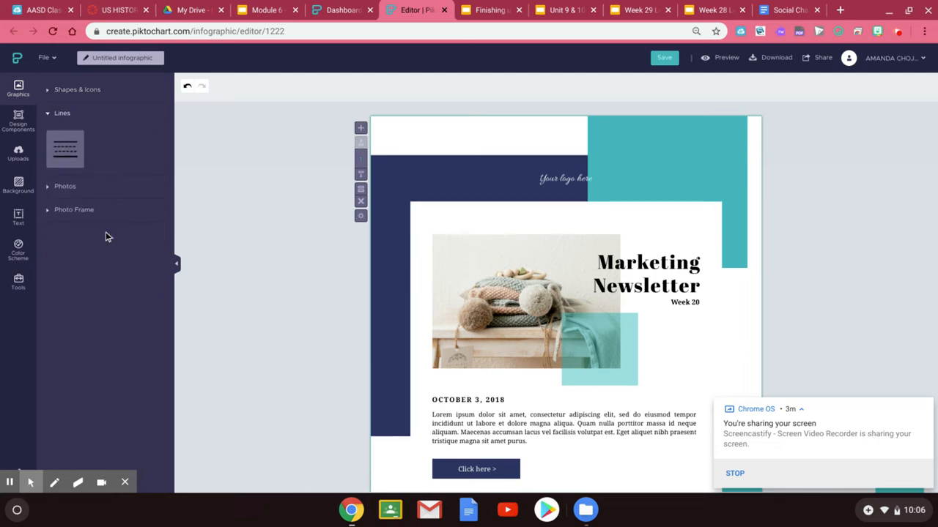
{"action": "left_click", "coordinate": [64, 187]}
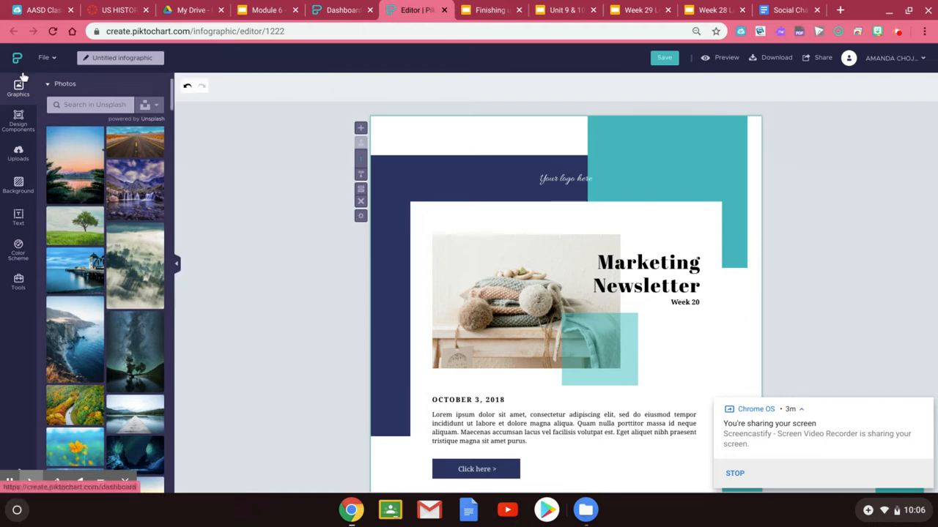
{"action": "left_click", "coordinate": [25, 119]}
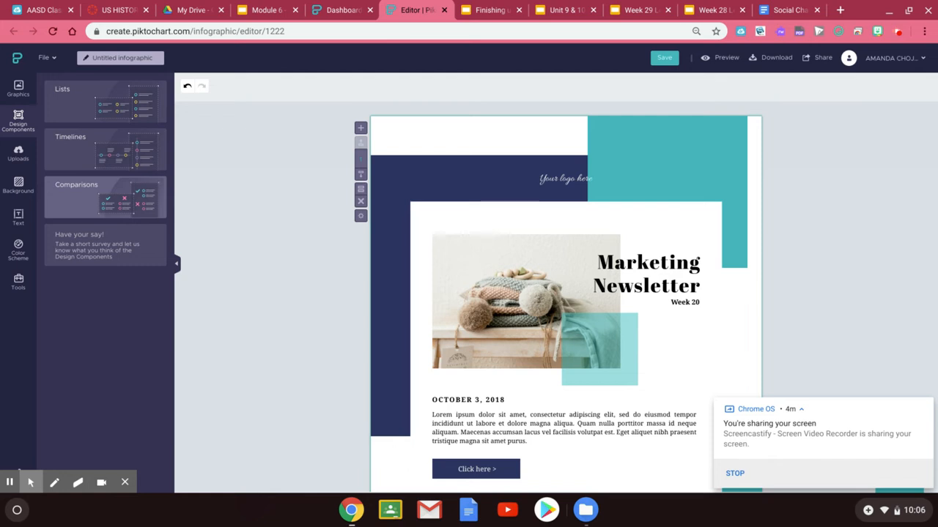
Upload the image iraq-special-force_2510090b.jpg from the 6 - American Imperialism and WWI folder.
{"action": "left_click", "coordinate": [17, 156]}
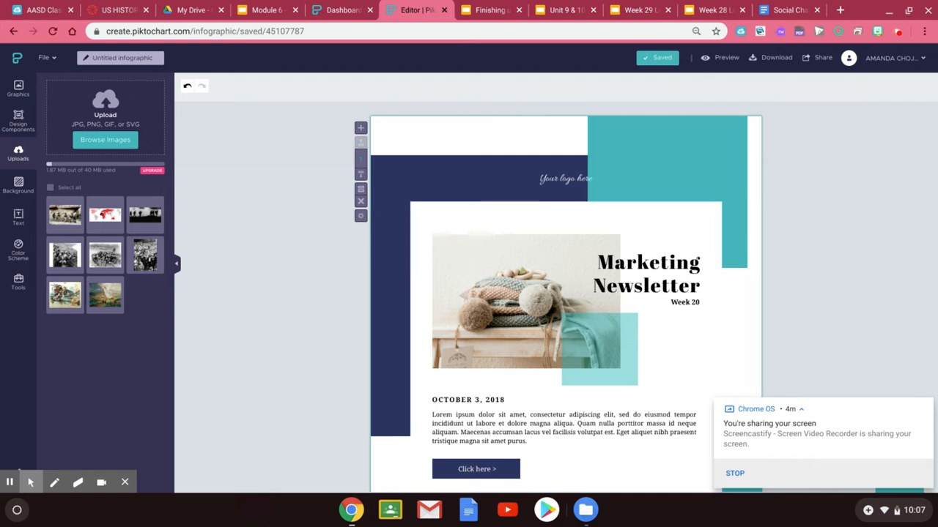
{"action": "left_click", "coordinate": [110, 148]}
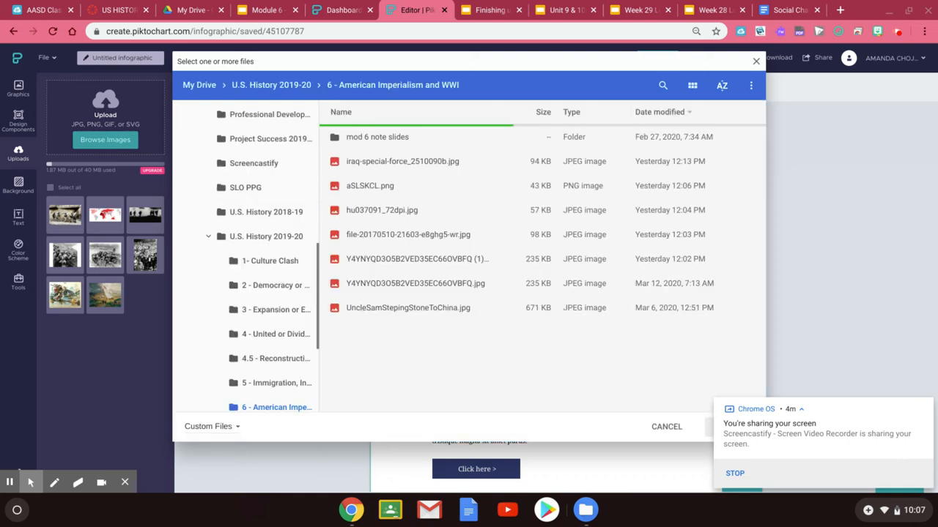
{"action": "double_click", "coordinate": [366, 162]}
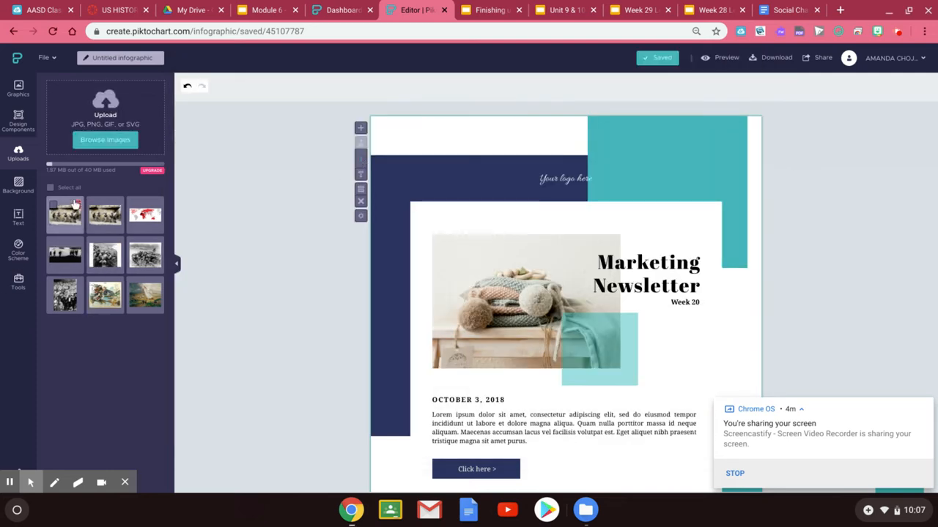
Replace the newsletter's header photo with the uploaded soldiers image and nudge it slightly up and to the left.
{"action": "mouse_move", "coordinate": [69, 223]}
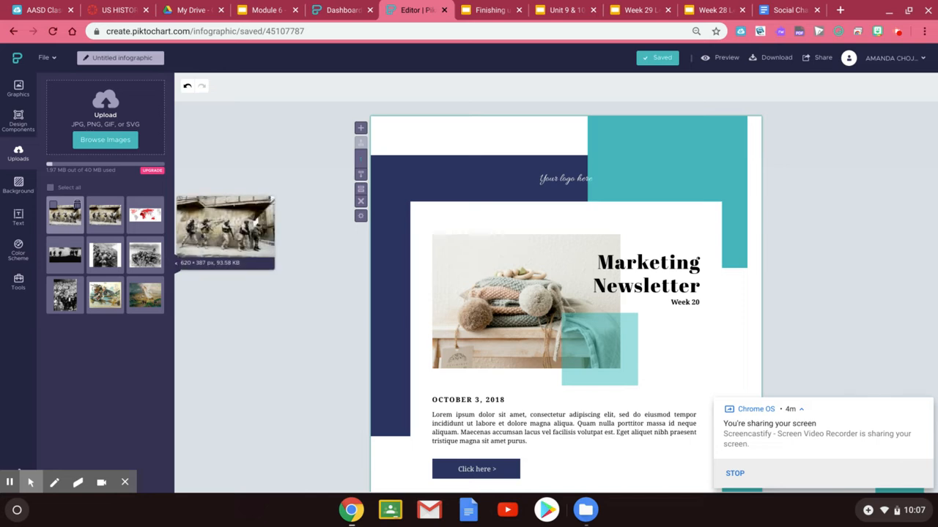
{"action": "left_click_drag", "start_coordinate": [68, 217], "coordinate": [520, 311]}
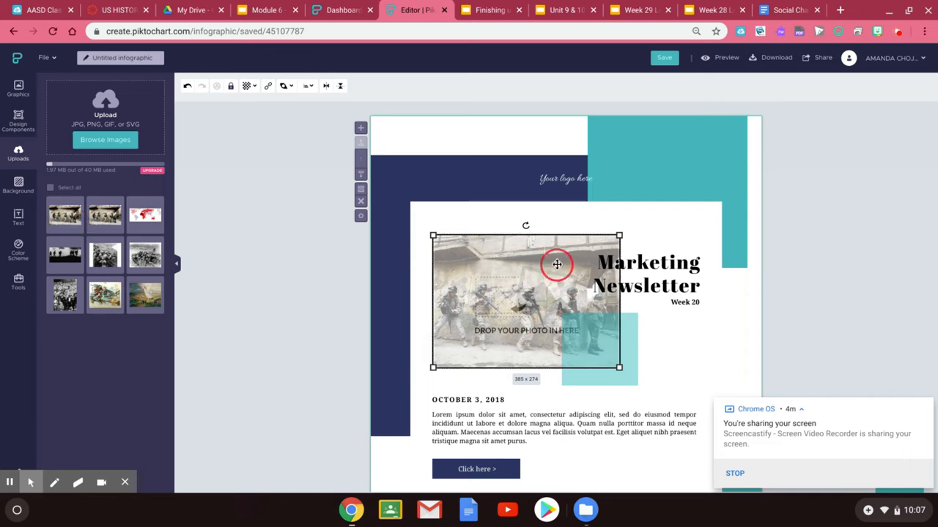
{"action": "mouse_move", "coordinate": [559, 262]}
{"action": "left_mouse_down"}
{"action": "mouse_move", "coordinate": [546, 315]}
{"action": "mouse_move", "coordinate": [551, 257]}
{"action": "left_mouse_up"}
{"action": "left_click", "coordinate": [270, 279]}
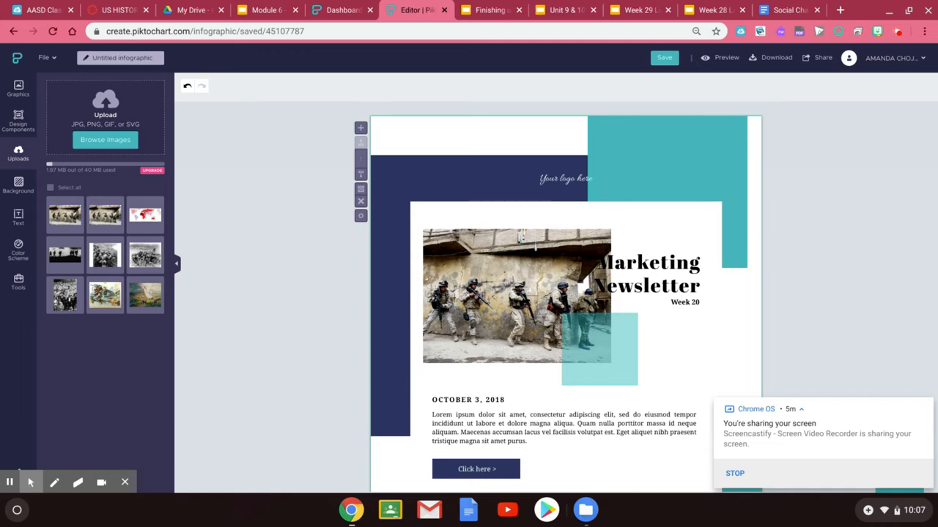
Try the teal gradient, colorful zigzag, small hearts and black-and-white scallop images as the page background.
{"action": "left_click", "coordinate": [32, 191]}
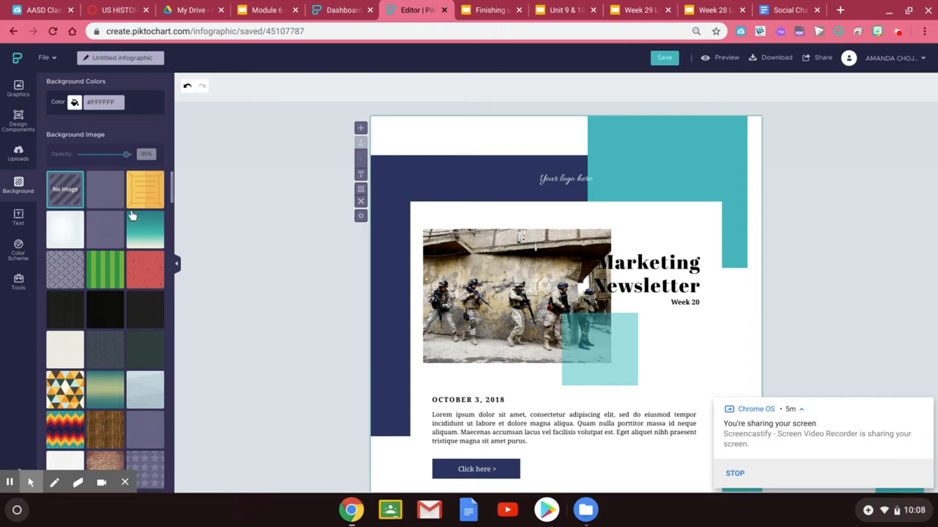
{"action": "left_click", "coordinate": [155, 233]}
{"action": "scroll", "coordinate": [154, 233], "scroll_direction": "down", "scroll_amount": 1}
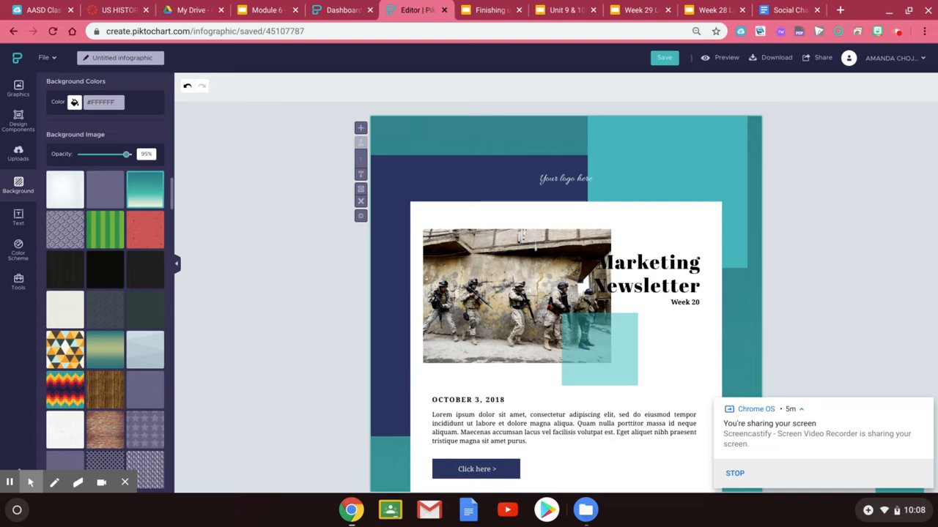
{"action": "left_click", "coordinate": [74, 335]}
{"action": "scroll", "coordinate": [63, 402], "scroll_direction": "down", "scroll_amount": 3}
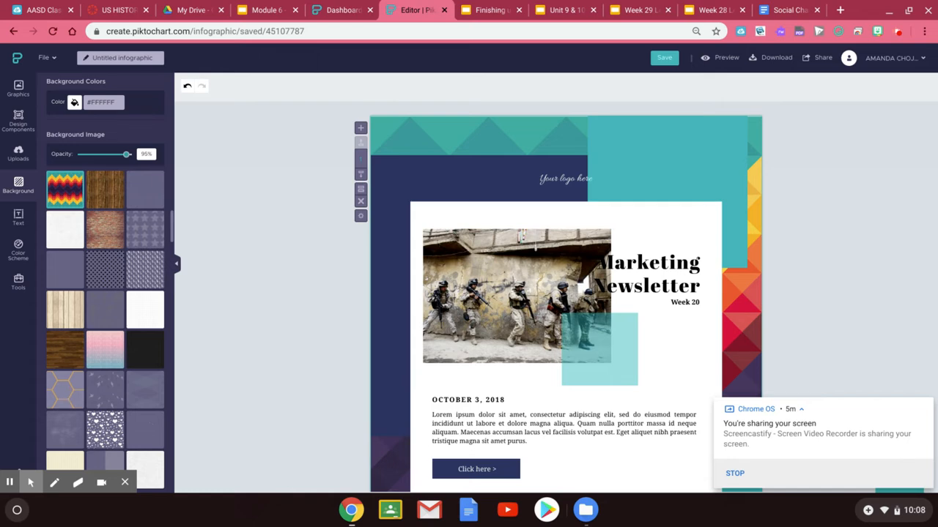
{"action": "scroll", "coordinate": [64, 402], "scroll_direction": "down", "scroll_amount": 1}
{"action": "left_click", "coordinate": [105, 338]}
{"action": "scroll", "coordinate": [105, 338], "scroll_direction": "down", "scroll_amount": 2}
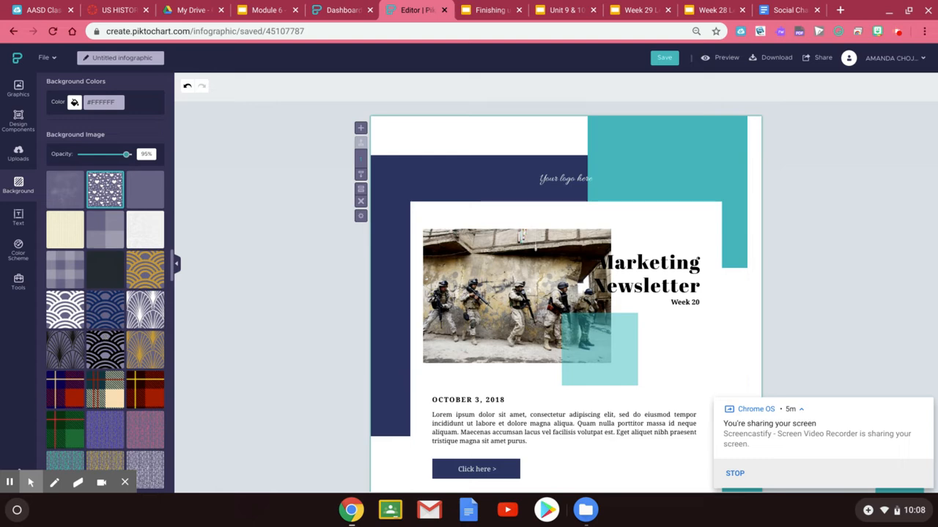
{"action": "left_click", "coordinate": [105, 339]}
{"action": "scroll", "coordinate": [104, 339], "scroll_direction": "down", "scroll_amount": 3}
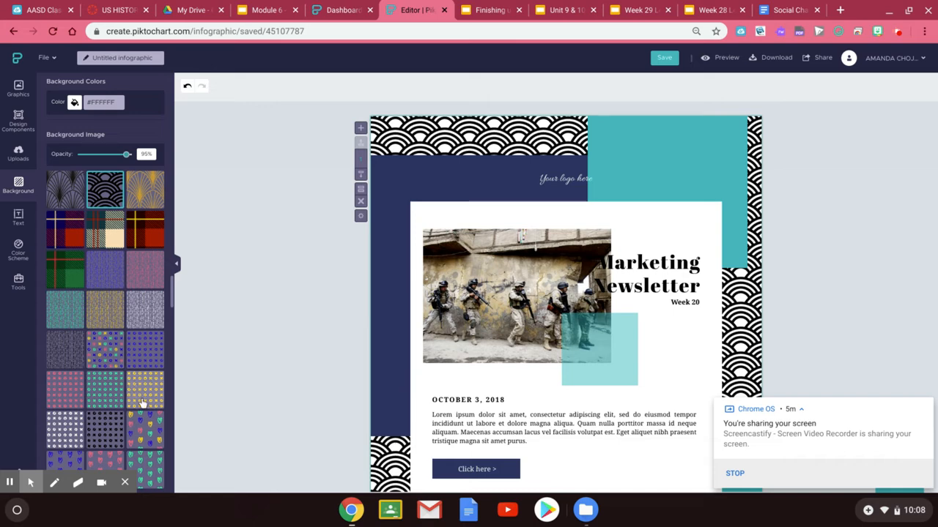
Set the page background image to the multicolored brush-stroke heart pattern.
{"action": "left_click", "coordinate": [145, 429]}
{"action": "scroll", "coordinate": [144, 432], "scroll_direction": "down", "scroll_amount": 3}
{"action": "scroll", "coordinate": [145, 431], "scroll_direction": "down", "scroll_amount": 2}
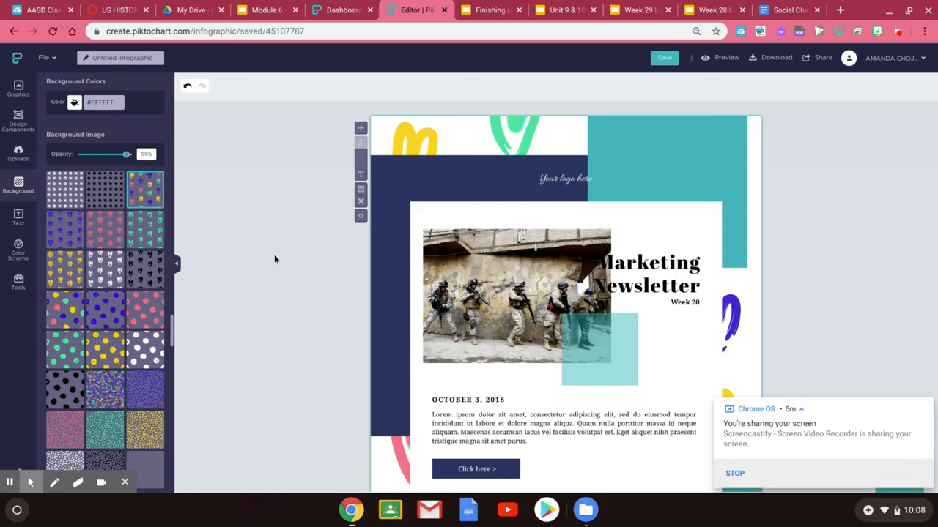
Set the background image of the infographic's first block to the pink brush-stroke circle pattern.
{"action": "scroll", "coordinate": [274, 257], "scroll_direction": "down", "scroll_amount": 3}
{"action": "scroll", "coordinate": [274, 256], "scroll_direction": "down", "scroll_amount": 10}
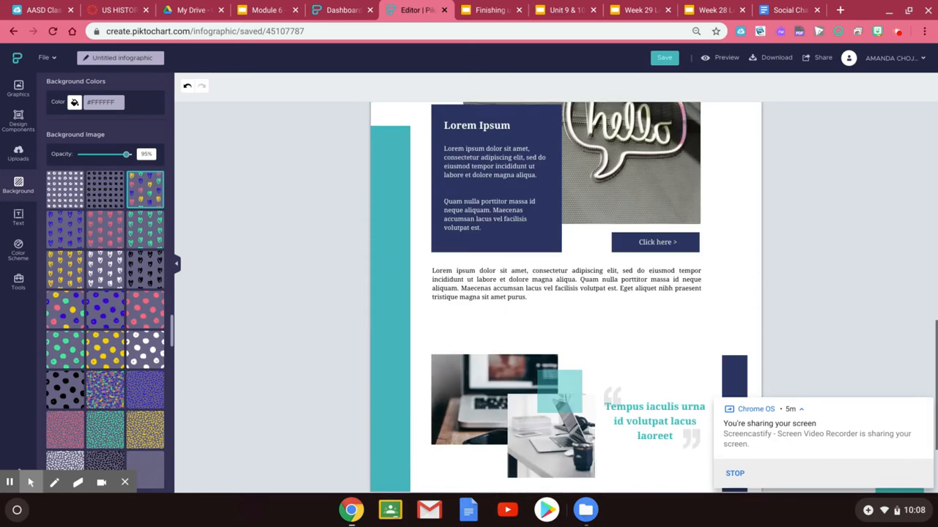
{"action": "left_click", "coordinate": [505, 203]}
{"action": "scroll", "coordinate": [505, 202], "scroll_direction": "up", "scroll_amount": 10}
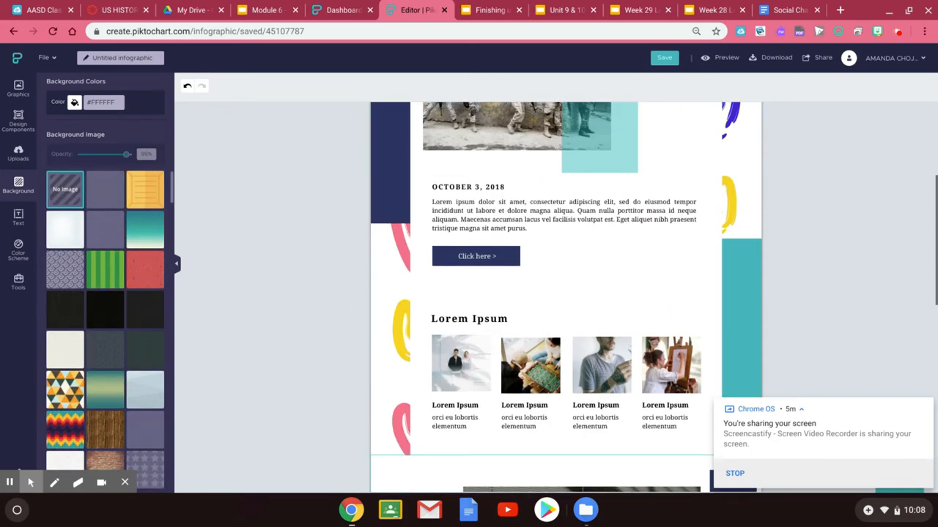
{"action": "scroll", "coordinate": [505, 143], "scroll_direction": "up", "scroll_amount": 1}
{"action": "left_click", "coordinate": [505, 143]}
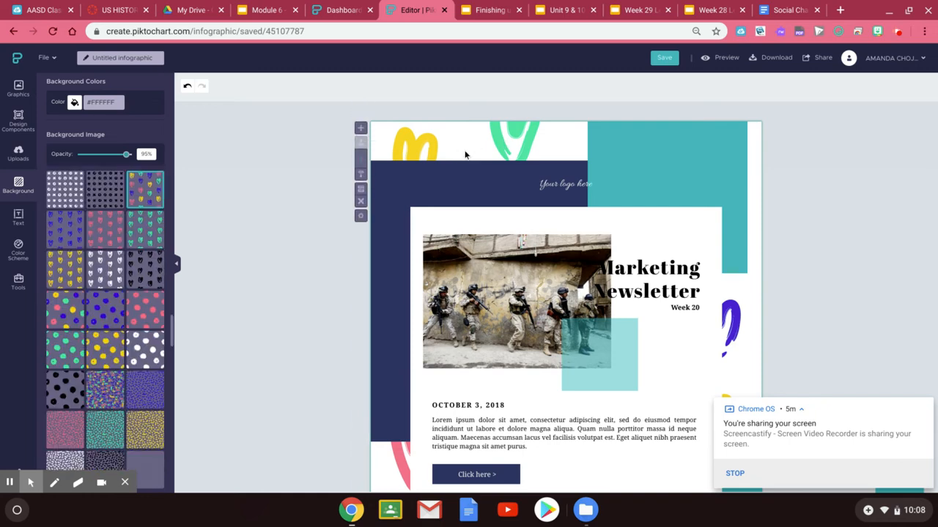
{"action": "left_click", "coordinate": [139, 310]}
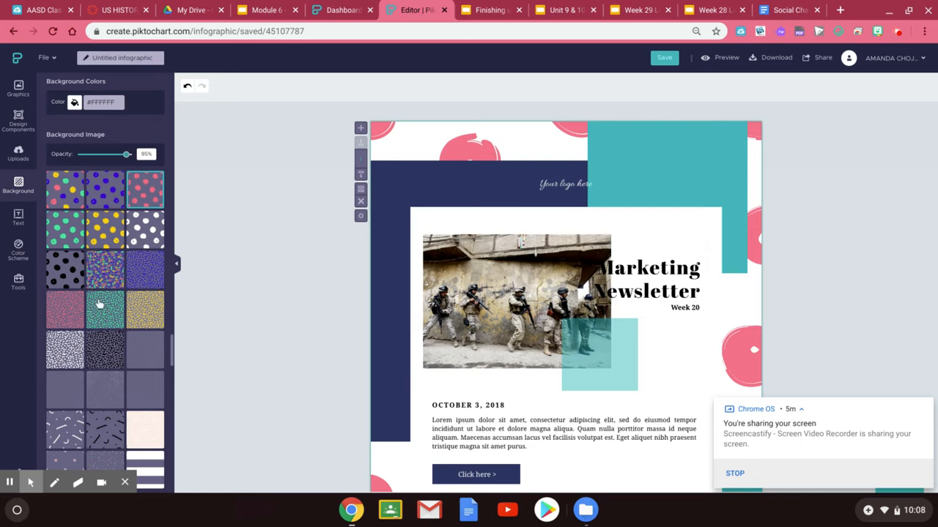
Erase "magna aliqua" and the end of "dolore" from the paragraph under the October 3, 2018 date.
{"action": "left_click", "coordinate": [14, 226]}
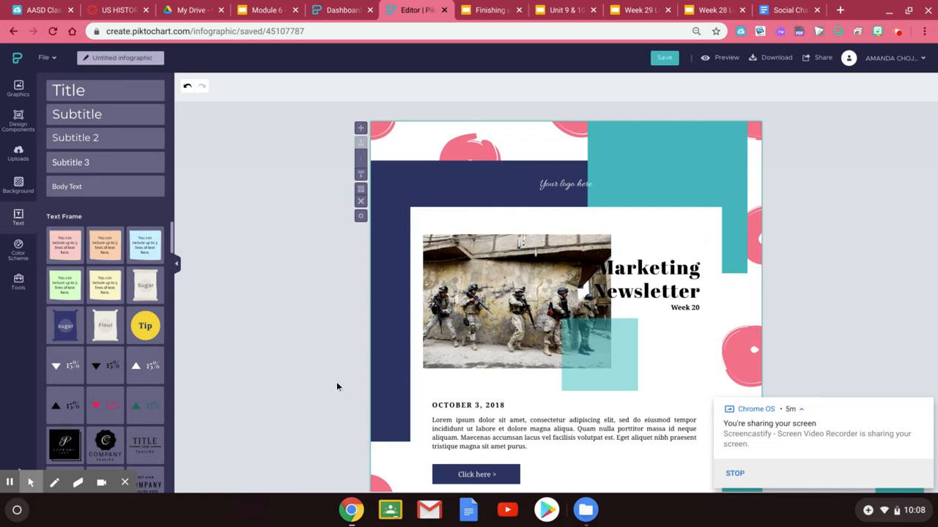
{"action": "scroll", "coordinate": [336, 382], "scroll_direction": "down", "scroll_amount": 3}
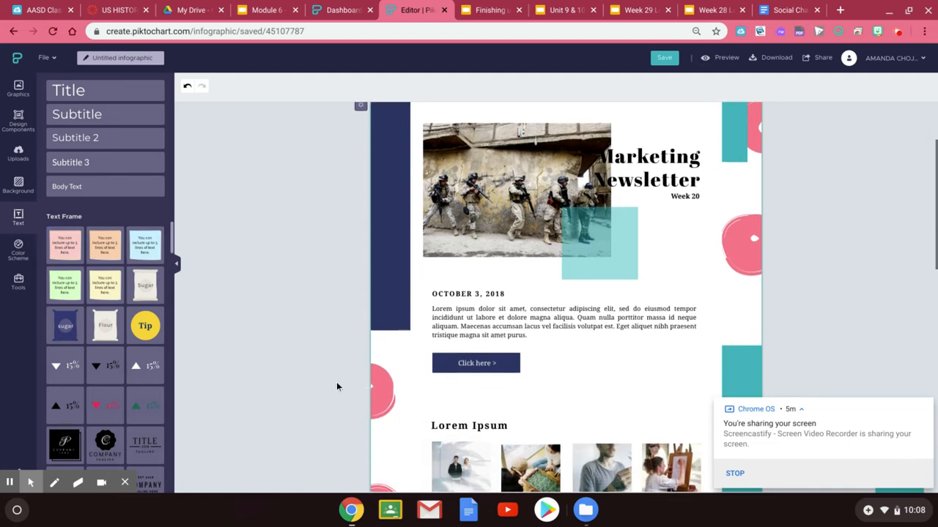
{"action": "left_click", "coordinate": [558, 320]}
{"action": "left_click", "coordinate": [558, 322]}
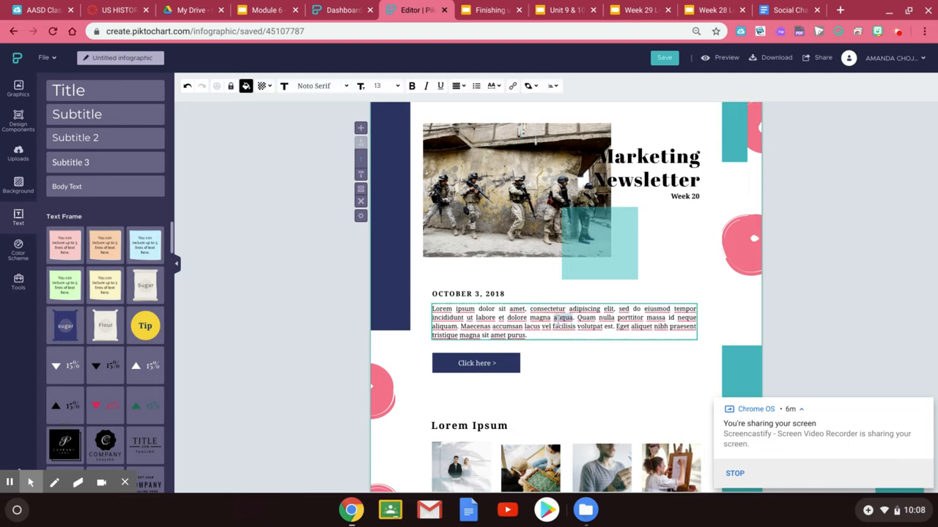
{"action": "key", "text": "BackSpace"}
{"action": "key", "text": "BackSpace"}
{"action": "key", "text": "BackSpace"}
{"action": "key", "text": "BackSpace"}
{"action": "key", "text": "BackSpace"}
{"action": "key", "text": "BackSpace"}
{"action": "key", "text": "BackSpace"}
{"action": "key", "text": "BackSpace"}
{"action": "key", "text": "BackSpace"}
{"action": "key", "text": "BackSpace"}
{"action": "key", "text": "BackSpace"}
{"action": "key", "text": "BackSpace"}
{"action": "key", "text": "BackSpace"}
{"action": "key", "text": "BackSpace"}
{"action": "key", "text": "BackSpace"}
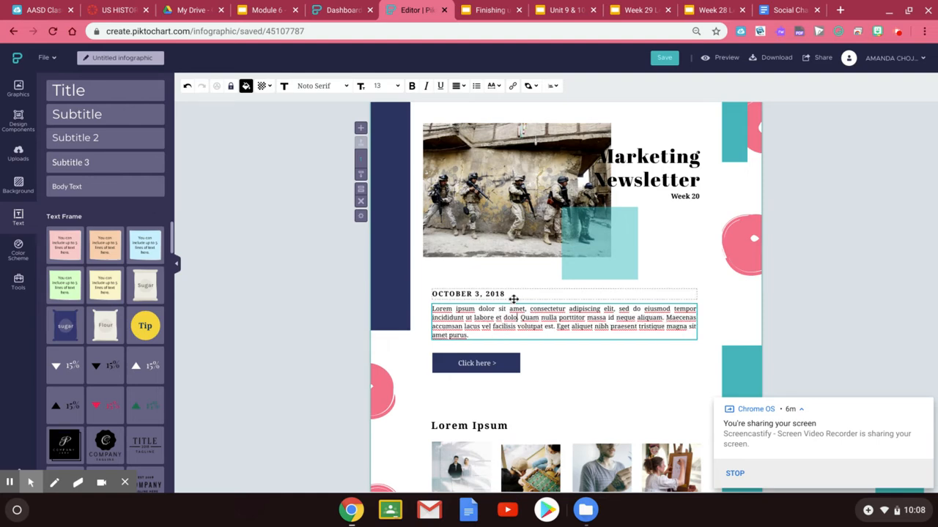
Delete the whole Lorem ipsum text box under the October 3, 2018 date.
{"action": "left_click", "coordinate": [251, 385]}
{"action": "left_click", "coordinate": [563, 316]}
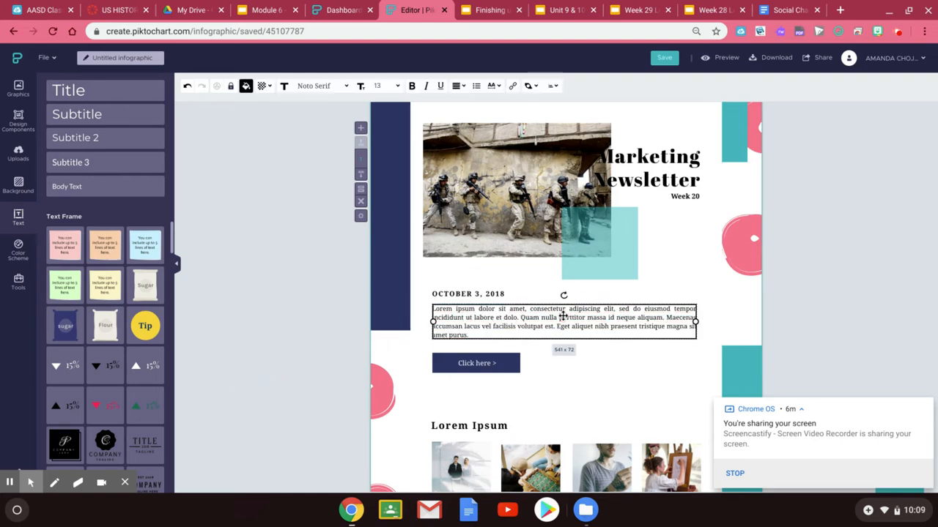
{"action": "key", "text": "Delete"}
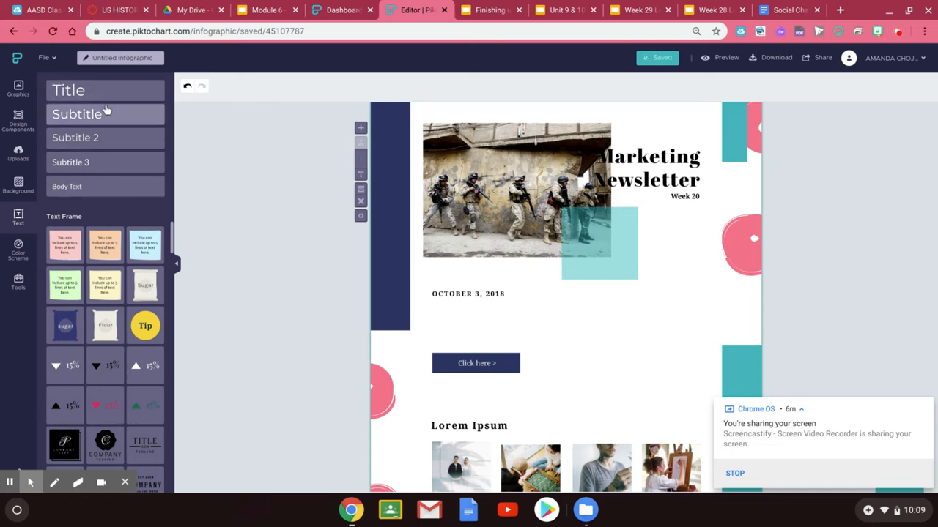
Add a Subtitle 3 text box to the first block and set its font to Almendra SC.
{"action": "left_click", "coordinate": [107, 164]}
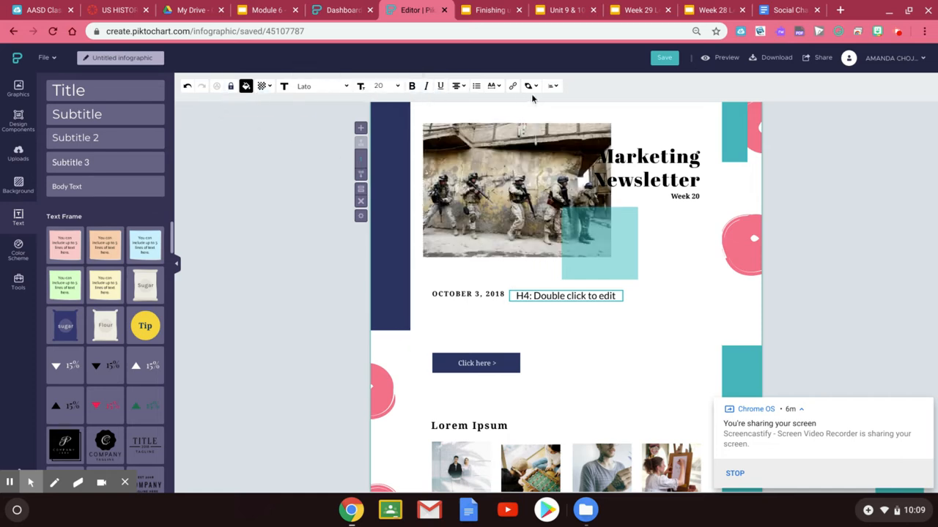
{"action": "triple_click", "coordinate": [539, 295]}
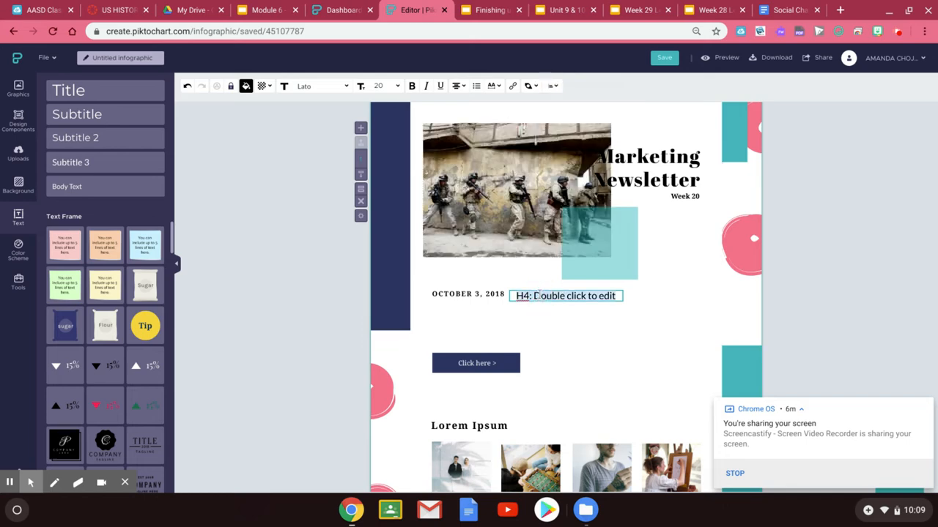
{"action": "left_click", "coordinate": [345, 86]}
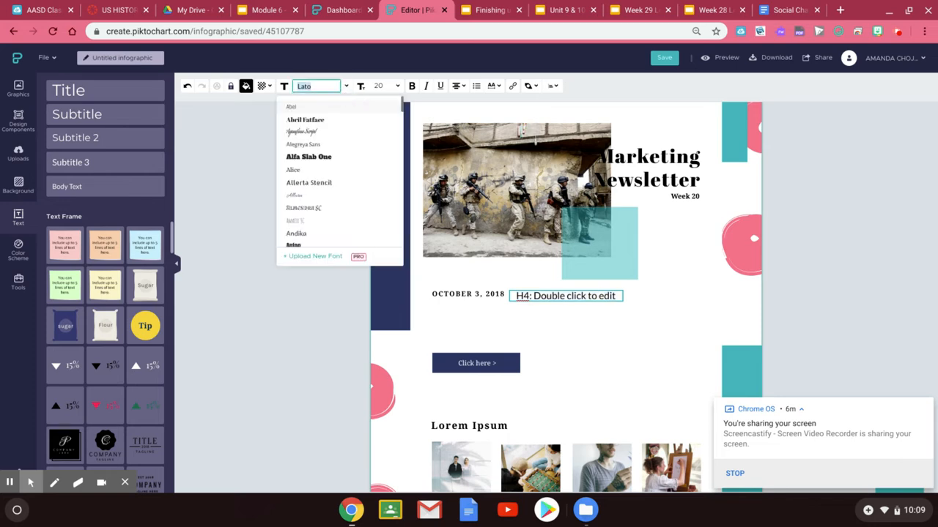
{"action": "left_click", "coordinate": [320, 210]}
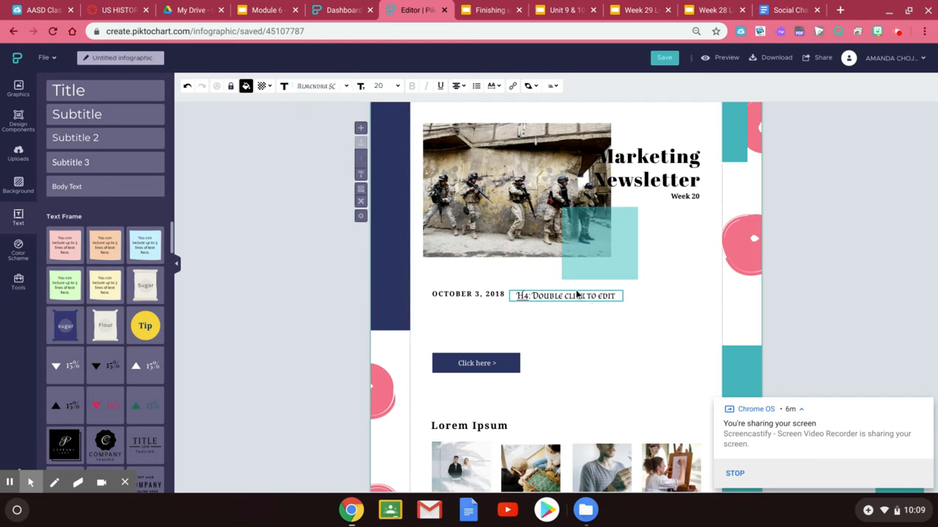
Set the new subtitle's font size to 16 and move its text box directly beneath the October 3, 2018 date.
{"action": "left_click", "coordinate": [399, 86]}
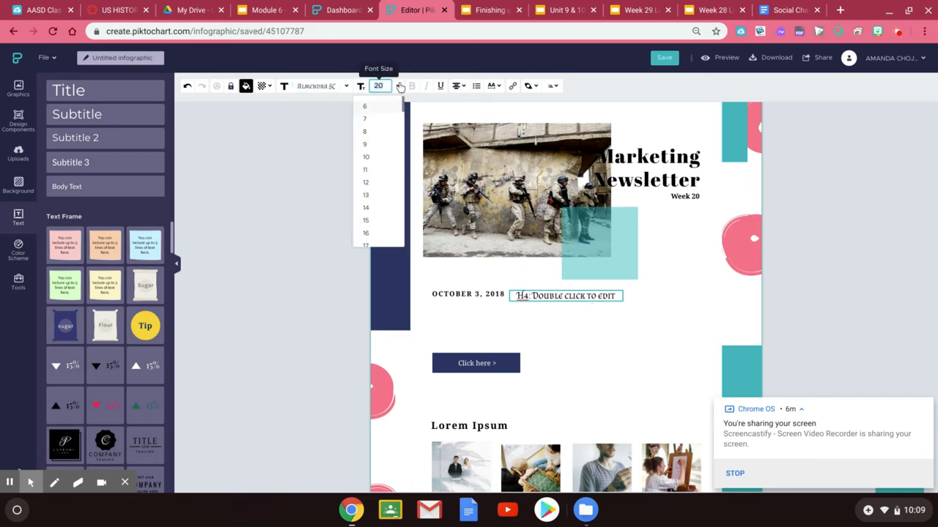
{"action": "left_click", "coordinate": [378, 233]}
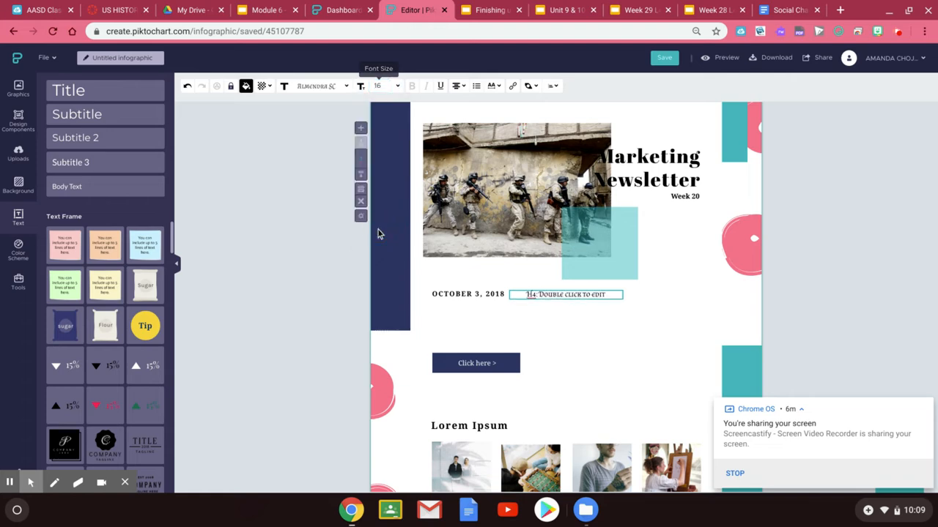
{"action": "left_click", "coordinate": [463, 86]}
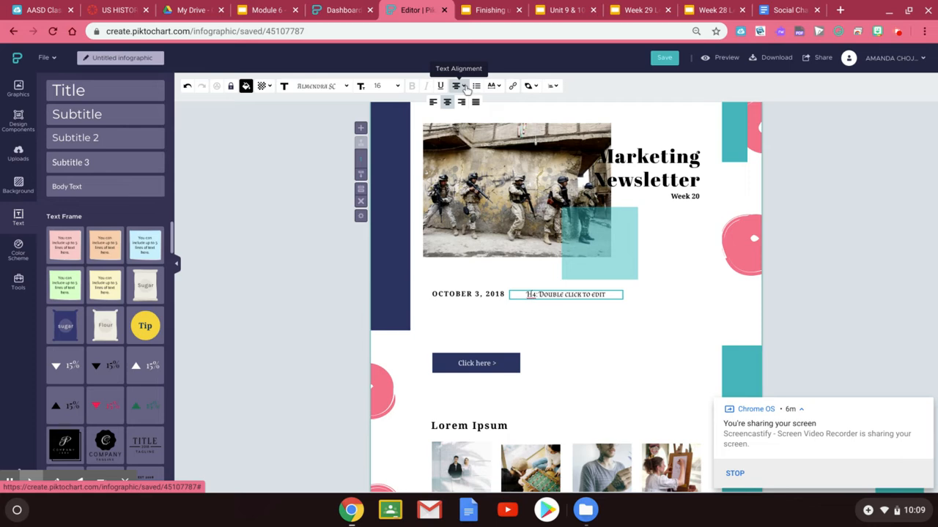
{"action": "left_click", "coordinate": [840, 356]}
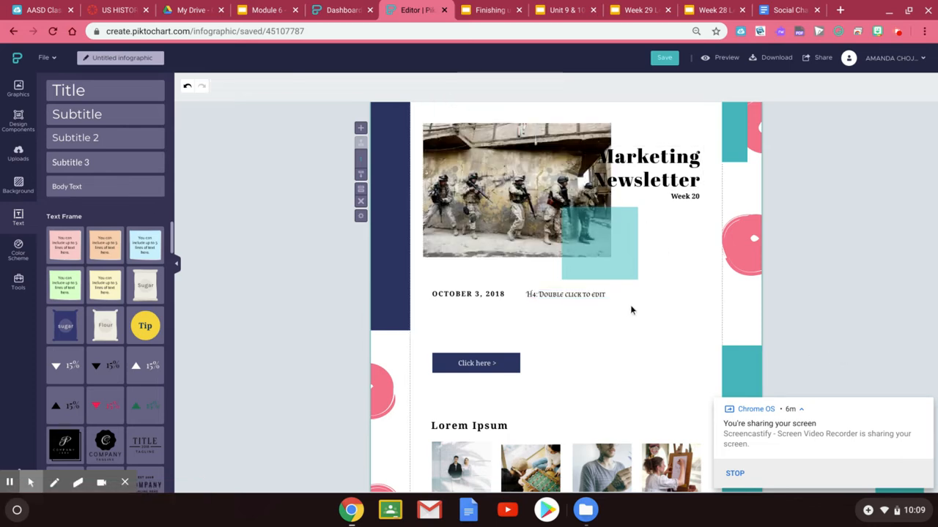
{"action": "left_click_drag", "start_coordinate": [598, 297], "coordinate": [521, 318]}
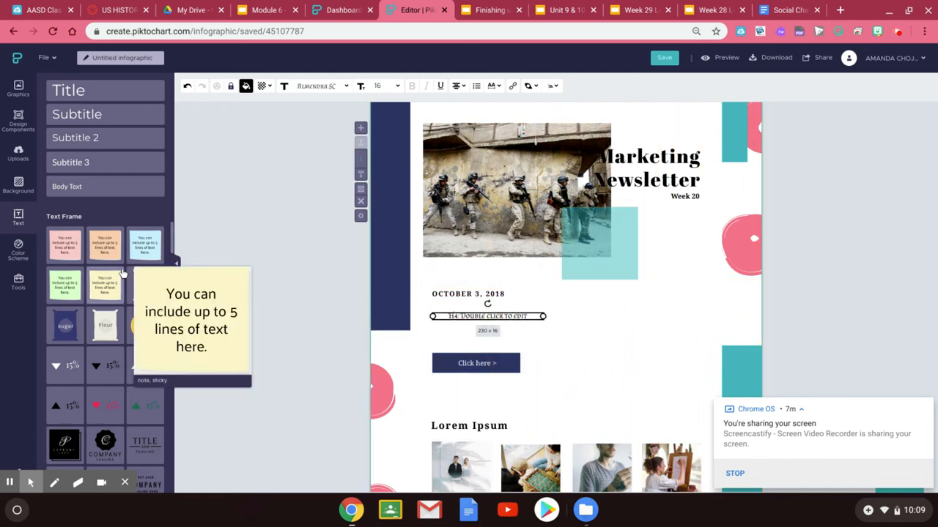
Look through the text frame designs, the color scheme options and the rest of the infographic's blocks.
{"action": "scroll", "coordinate": [124, 273], "scroll_direction": "down", "scroll_amount": 2}
{"action": "scroll", "coordinate": [123, 273], "scroll_direction": "down", "scroll_amount": 5}
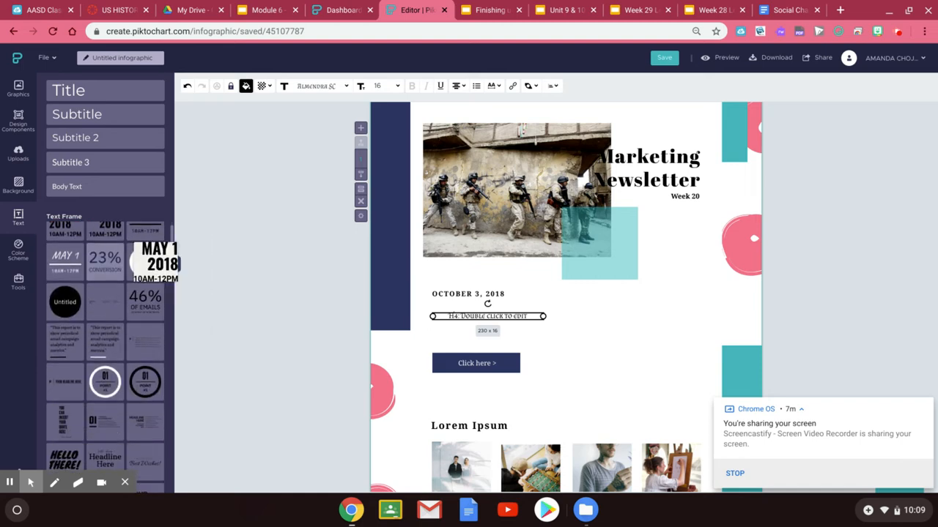
{"action": "scroll", "coordinate": [105, 273], "scroll_direction": "down", "scroll_amount": 3}
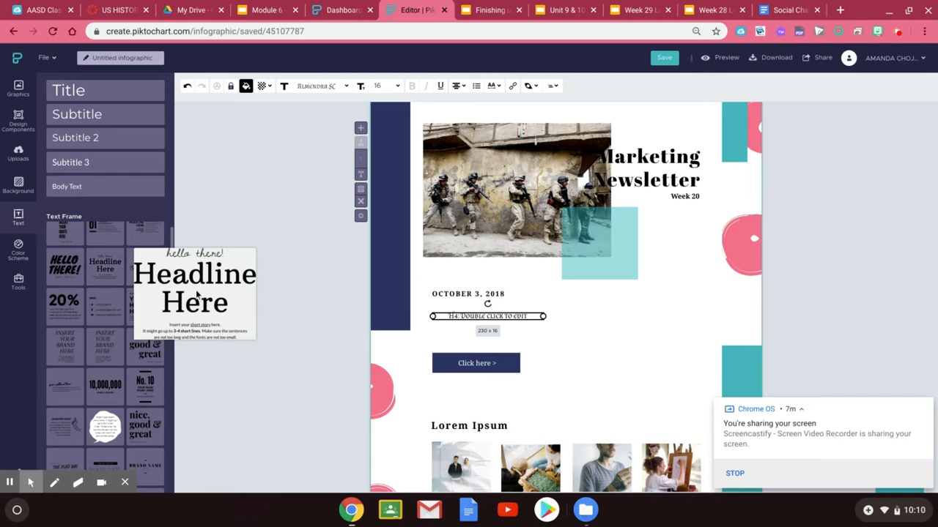
{"action": "left_click", "coordinate": [13, 255]}
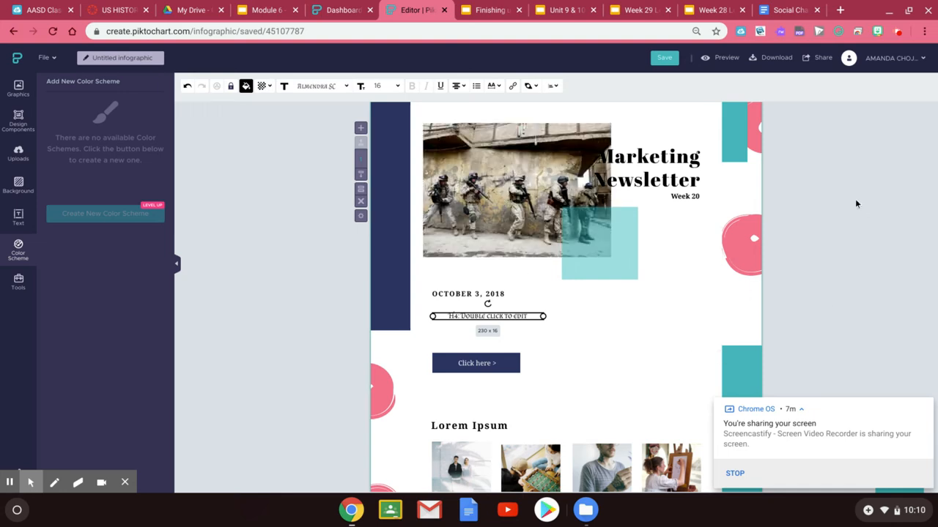
{"action": "scroll", "coordinate": [855, 204], "scroll_direction": "down", "scroll_amount": 5}
{"action": "scroll", "coordinate": [855, 204], "scroll_direction": "down", "scroll_amount": 4}
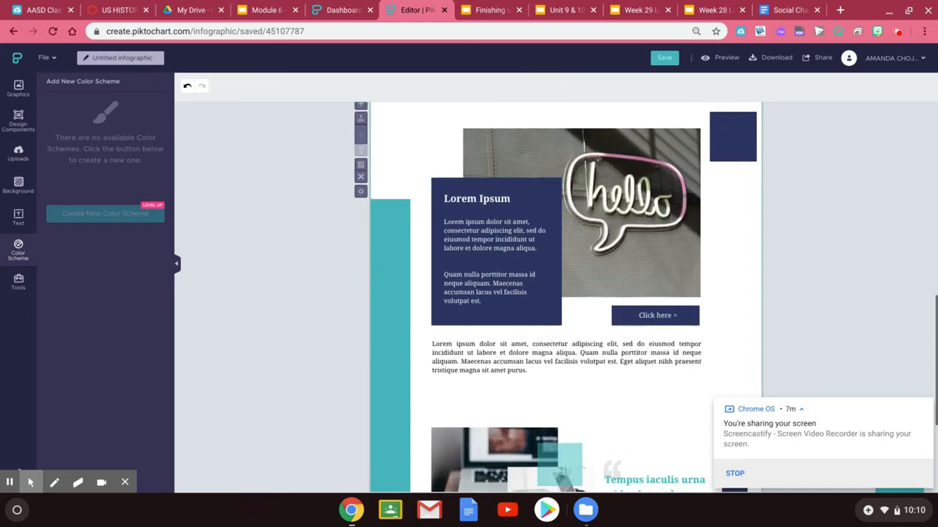
{"action": "scroll", "coordinate": [855, 203], "scroll_direction": "up", "scroll_amount": 2}
{"action": "scroll", "coordinate": [565, 298], "scroll_direction": "up", "scroll_amount": 8}
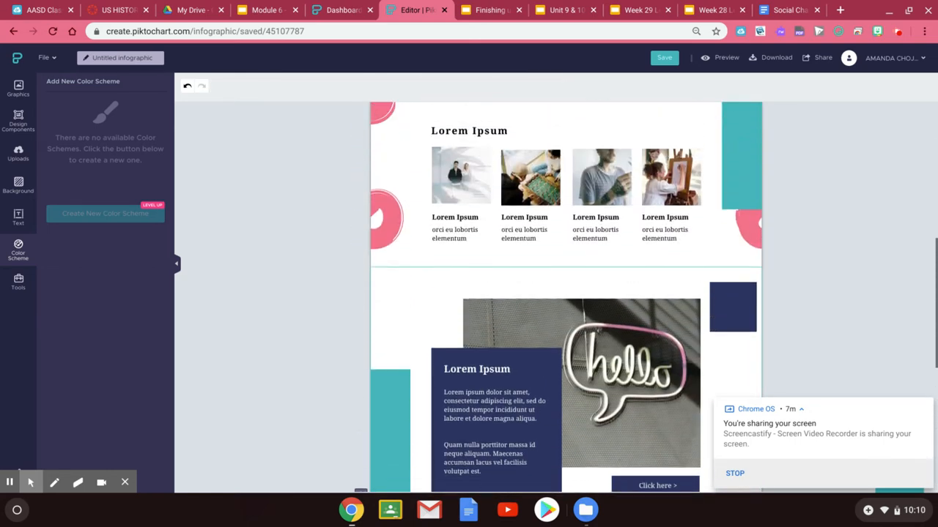
{"action": "scroll", "coordinate": [565, 298], "scroll_direction": "down", "scroll_amount": 1}
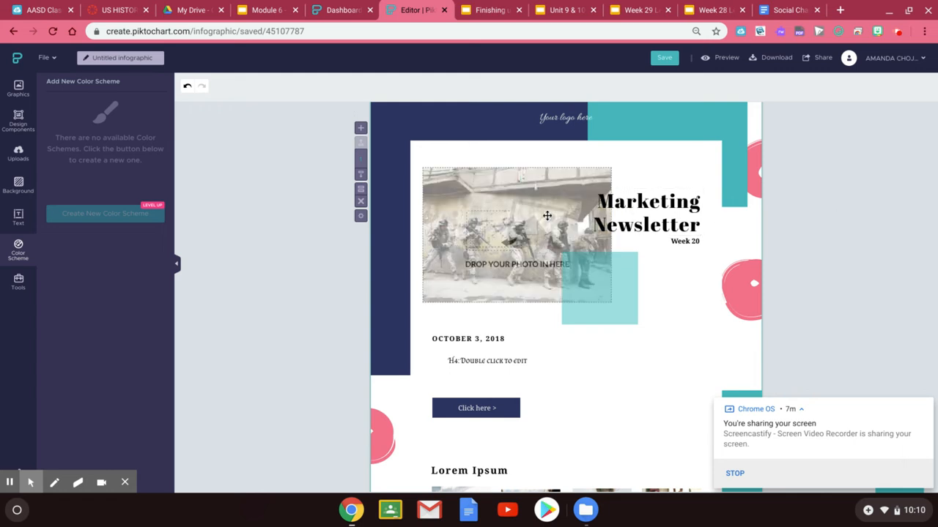
Move the soldiers photo slightly up and to the left, and save the infographic.
{"action": "left_click_drag", "start_coordinate": [547, 212], "coordinate": [539, 196]}
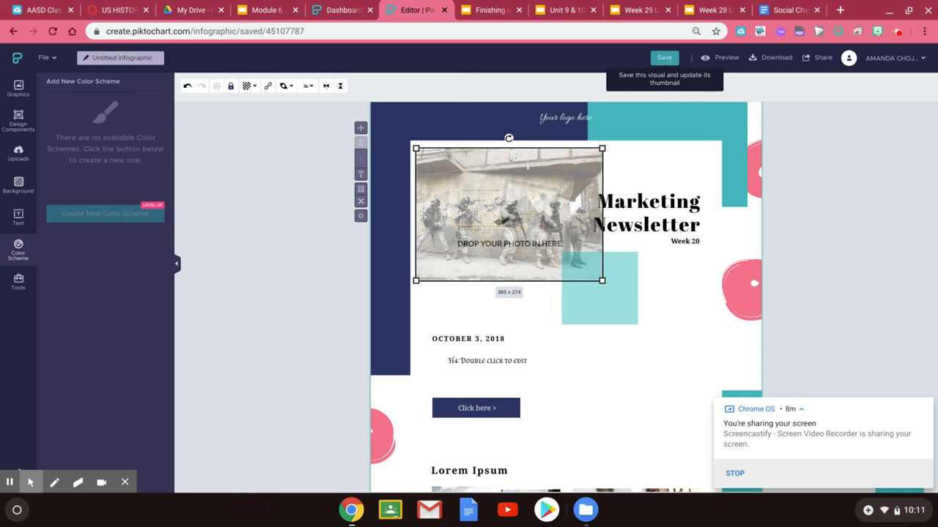
{"action": "left_click", "coordinate": [671, 60]}
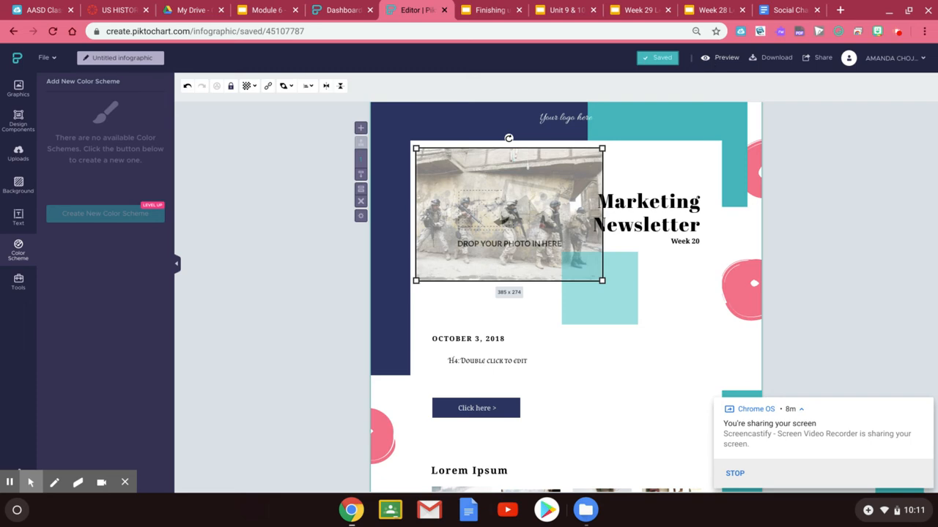
Preview the infographic from beginning to end and return to the editor.
{"action": "left_click", "coordinate": [708, 60]}
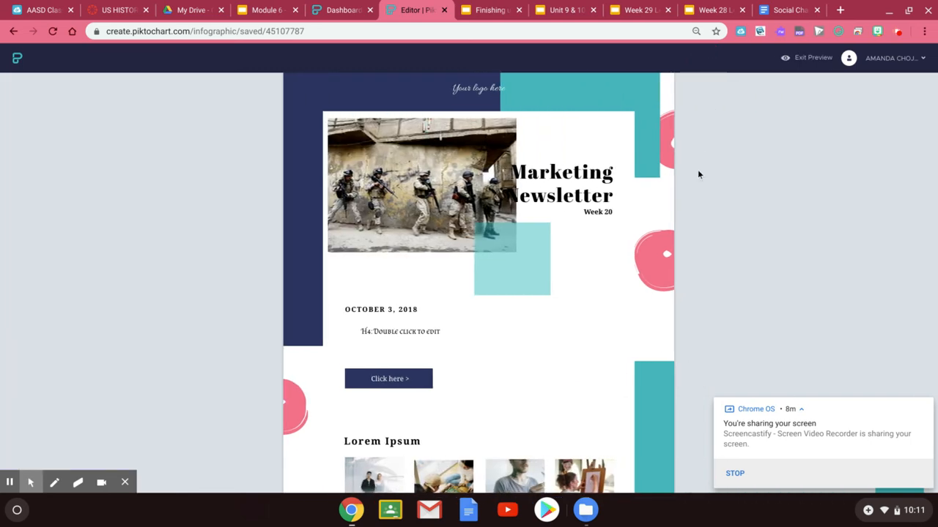
{"action": "scroll", "coordinate": [698, 170], "scroll_direction": "down", "scroll_amount": 10}
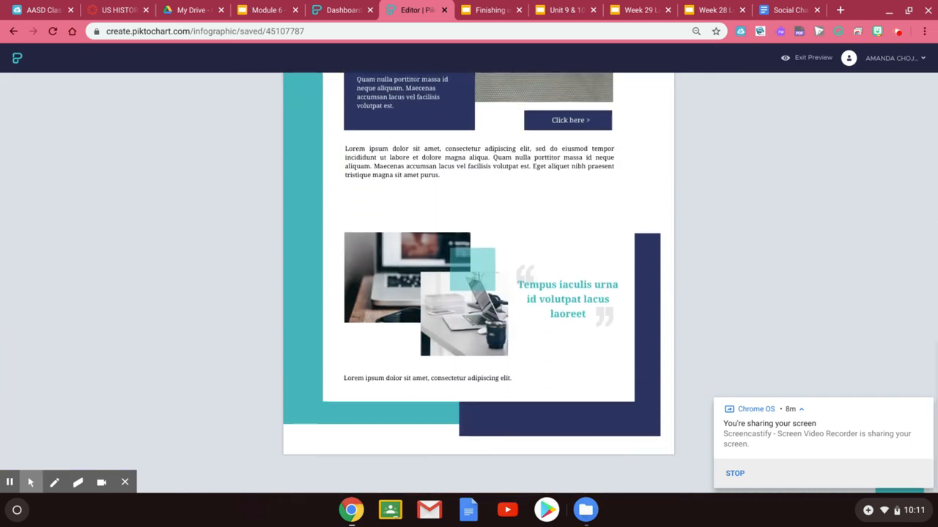
{"action": "scroll", "coordinate": [698, 174], "scroll_direction": "up", "scroll_amount": 10}
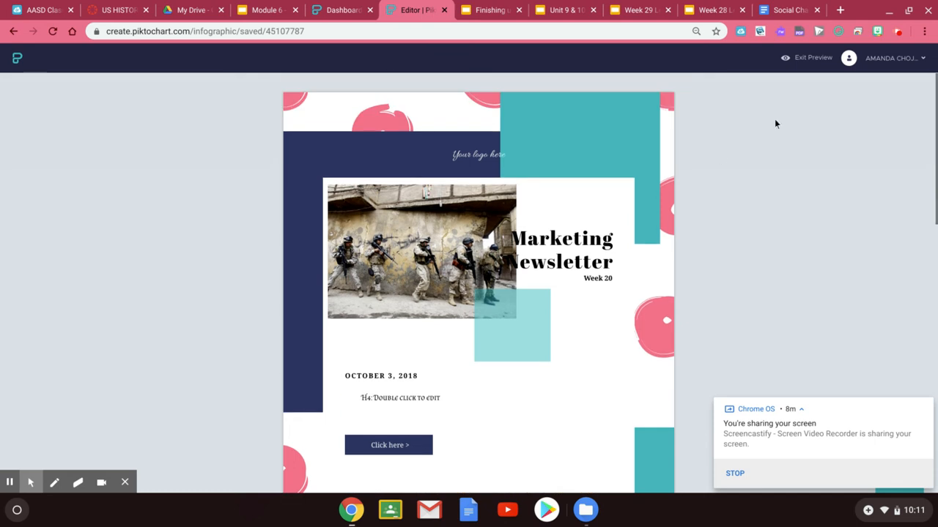
{"action": "left_click", "coordinate": [827, 58]}
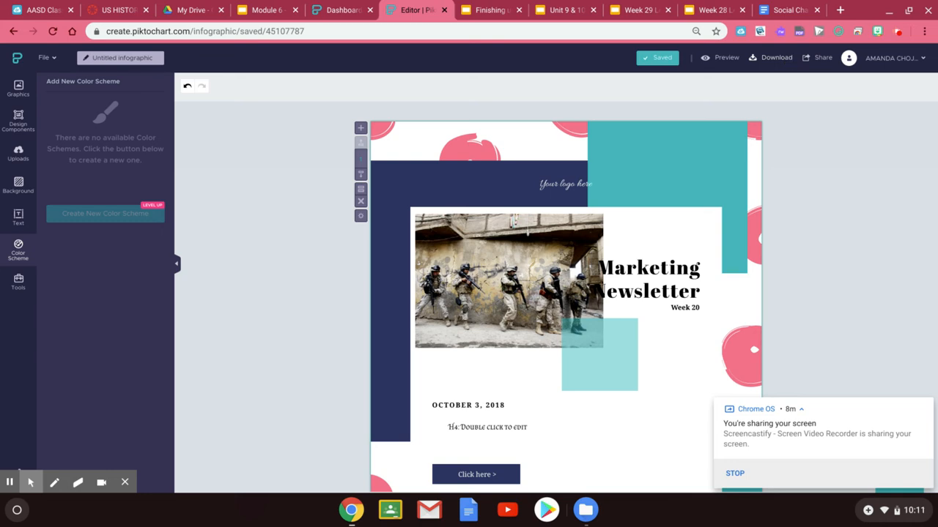
Download the infographic as a medium-quality PNG and show the downloaded file in its folder.
{"action": "left_click", "coordinate": [787, 62]}
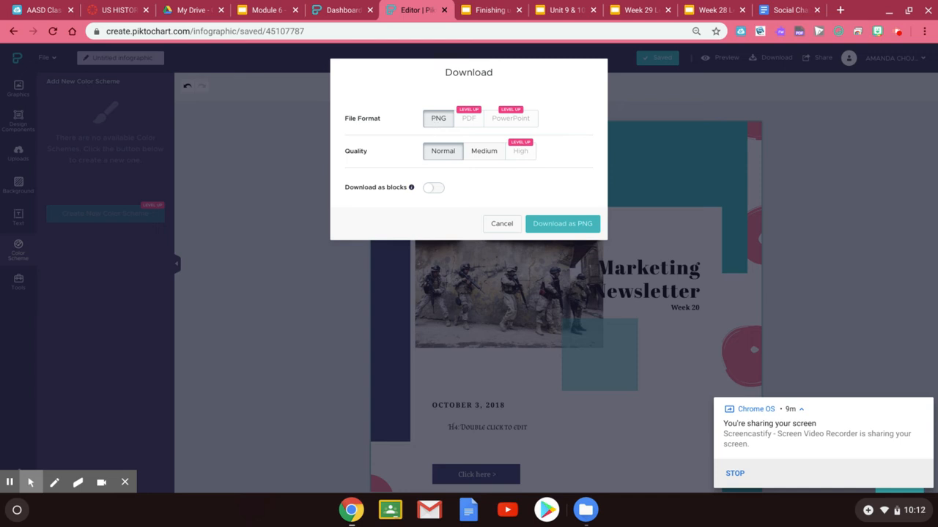
{"action": "left_click", "coordinate": [470, 153]}
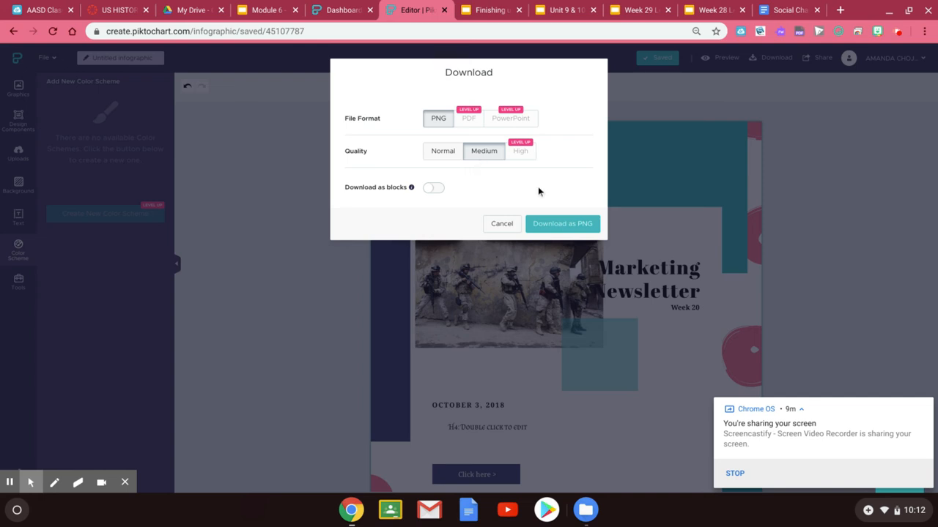
{"action": "left_click", "coordinate": [562, 224]}
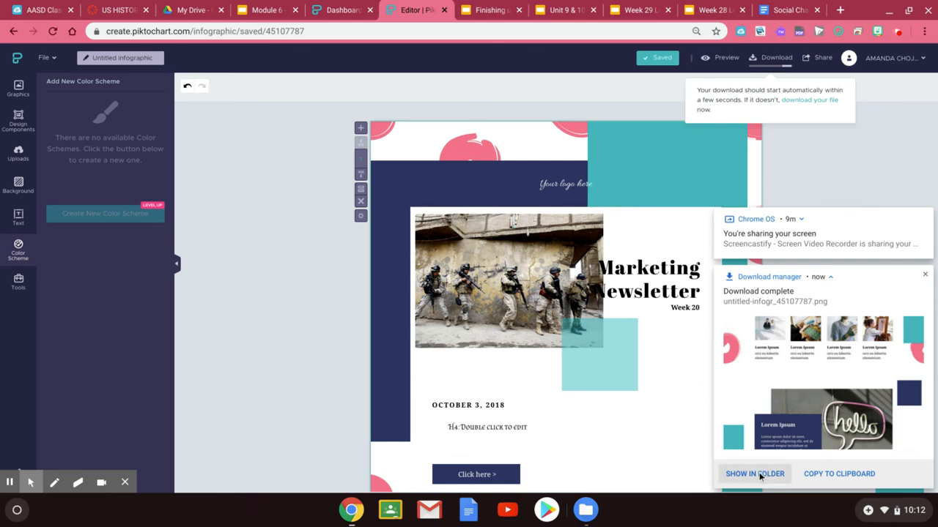
{"action": "left_click", "coordinate": [759, 474]}
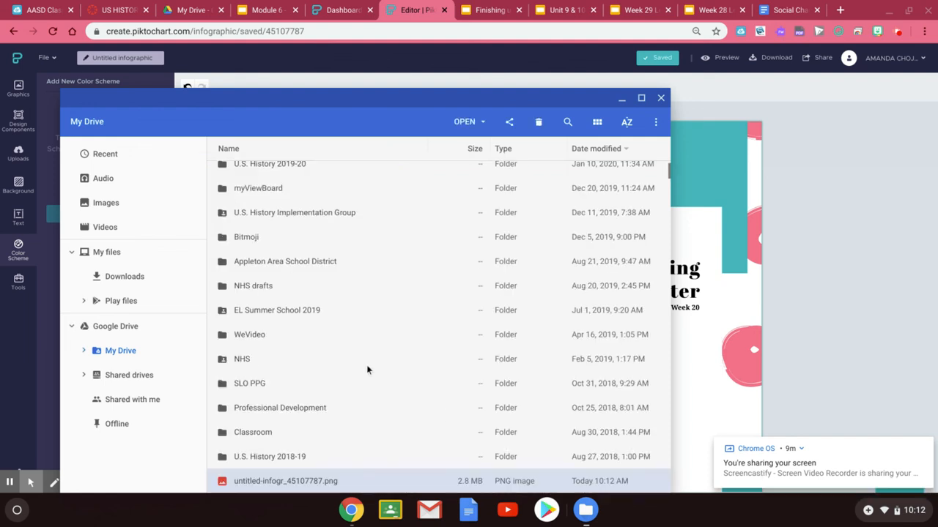
Switch to the US History course in Canvas and open the Social Changes Infographic Project submission assignment from the course modules.
{"action": "scroll", "coordinate": [367, 370], "scroll_direction": "down", "scroll_amount": 4}
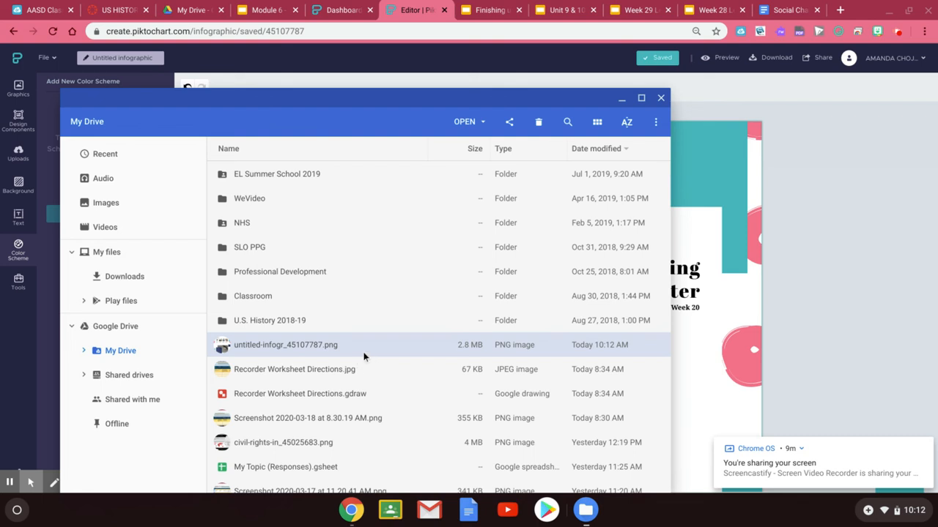
{"action": "left_click", "coordinate": [93, 5]}
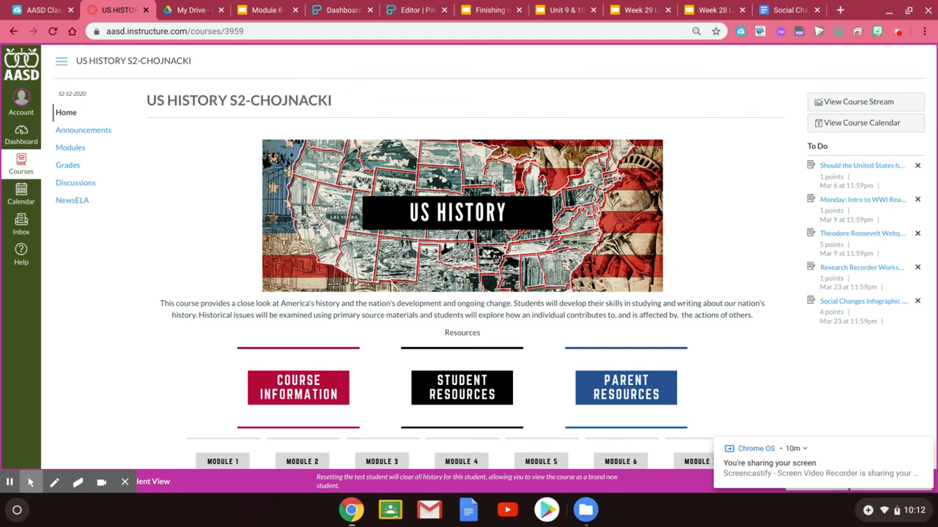
{"action": "left_click", "coordinate": [87, 148]}
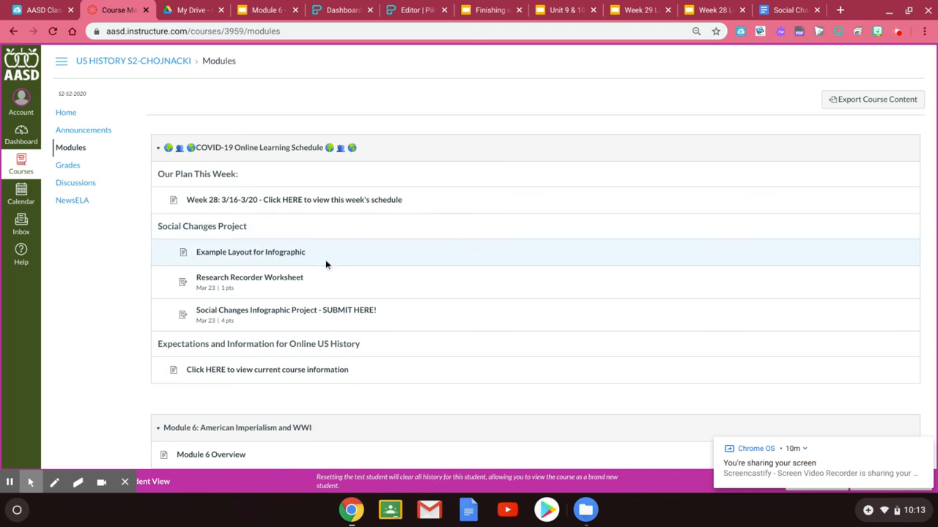
{"action": "left_click", "coordinate": [330, 313]}
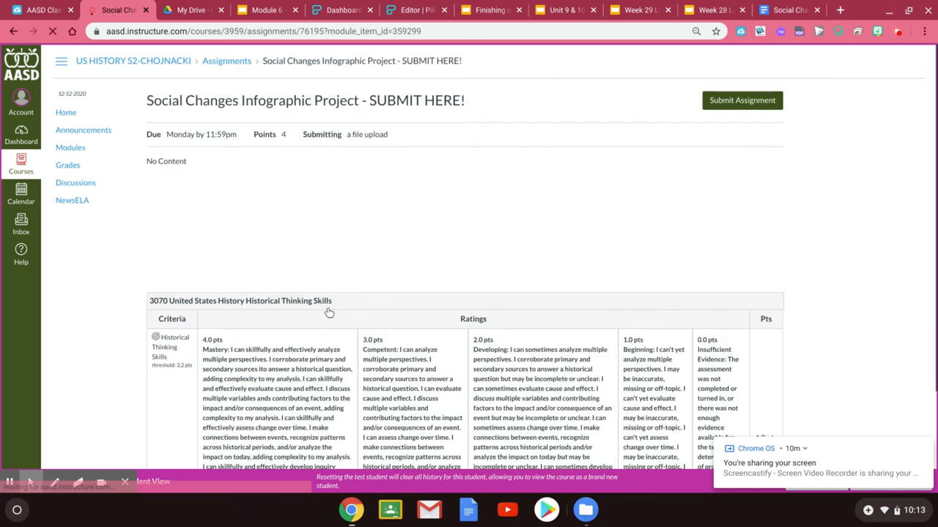
Start a submission for the infographic assignment and choose Google Drive as the file source.
{"action": "left_click", "coordinate": [766, 107]}
{"action": "scroll", "coordinate": [867, 224], "scroll_direction": "down", "scroll_amount": 3}
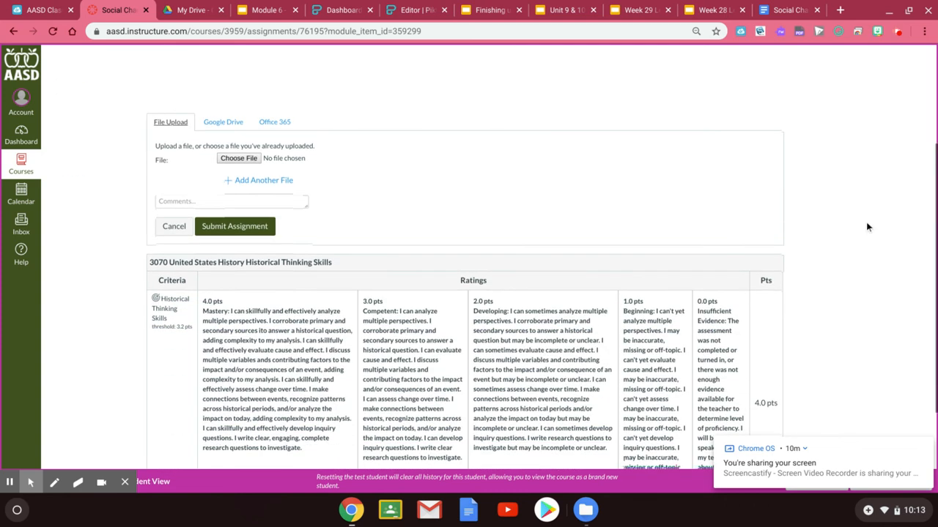
{"action": "left_click", "coordinate": [236, 126]}
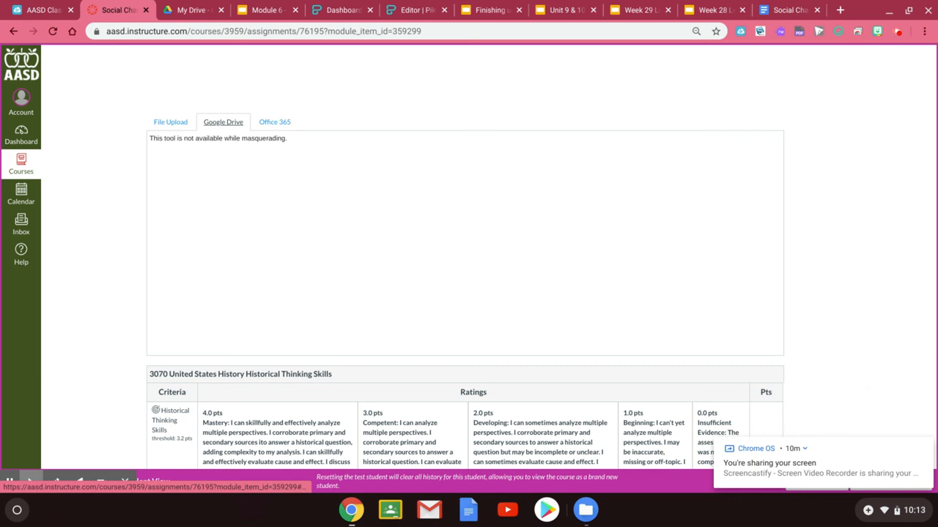
{"action": "scroll", "coordinate": [465, 293], "scroll_direction": "up", "scroll_amount": 3}
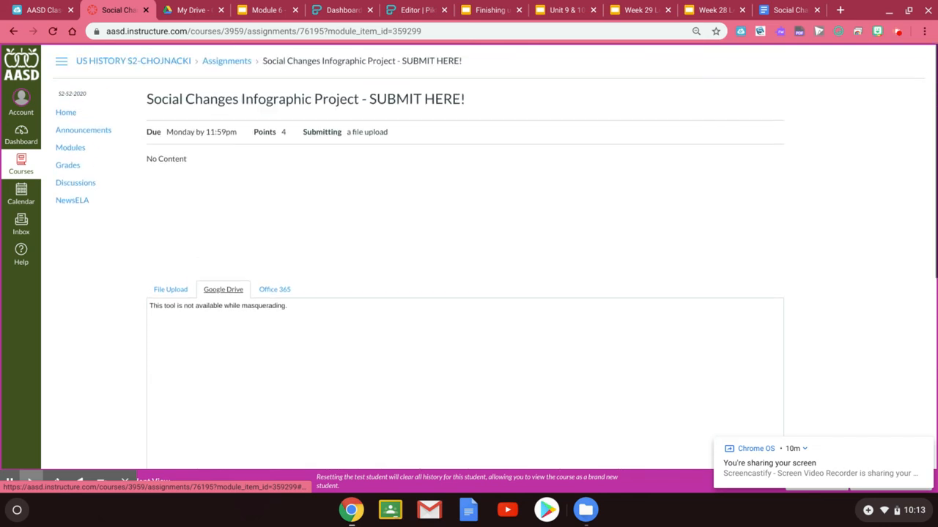